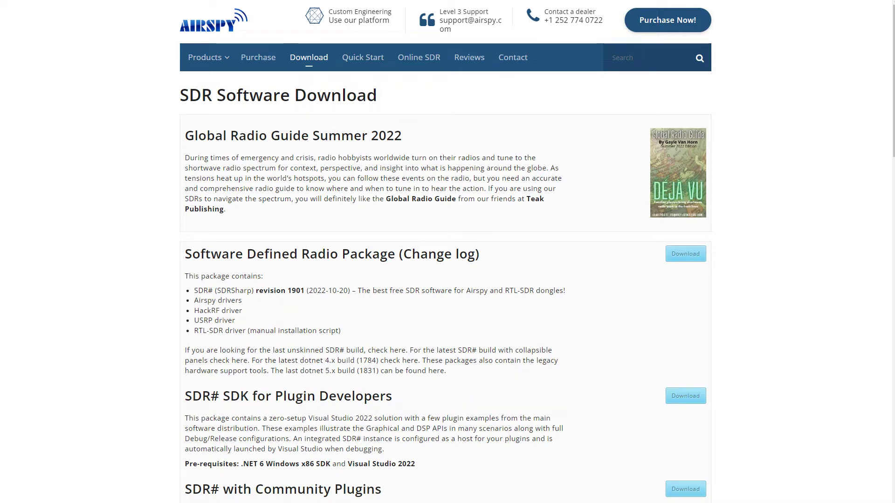
# Extract the sdrsharp-x86 archive on the desktop into its default sdrsharp-x86 folder and move the resulting folder window clear of the archive.
pyautogui.moveTo(196, 478); pyautogui.dragTo(326, 501)
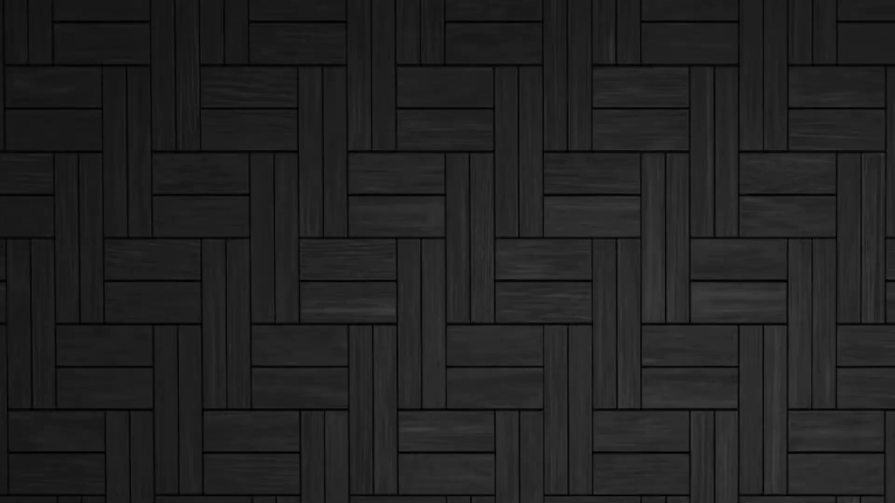
pyautogui.moveTo(413, 221); pyautogui.dragTo(371, 207)
pyautogui.rightClick(375, 207)
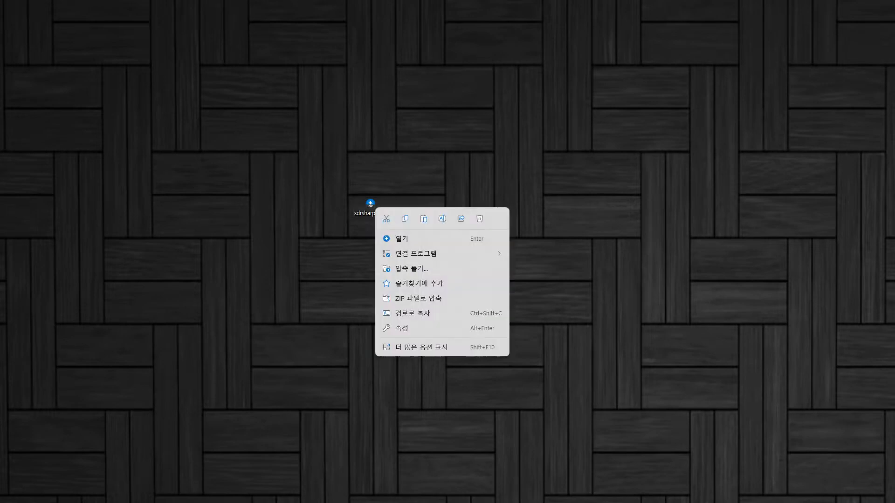
pyautogui.click(411, 269)
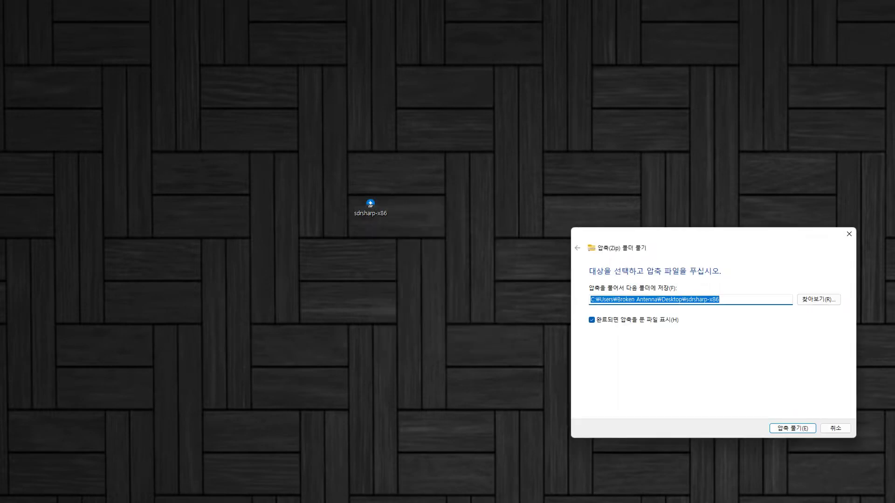
pyautogui.click(792, 429)
pyautogui.press('Return')
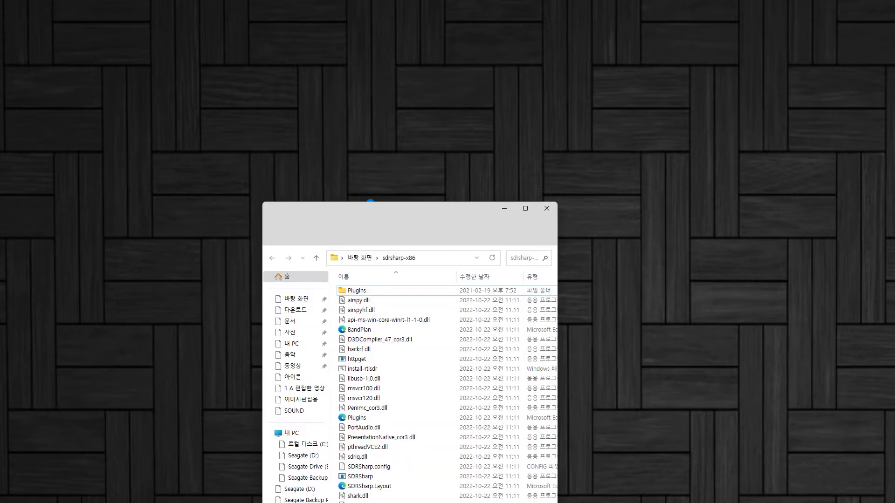
pyautogui.moveTo(445, 211); pyautogui.dragTo(672, 28)
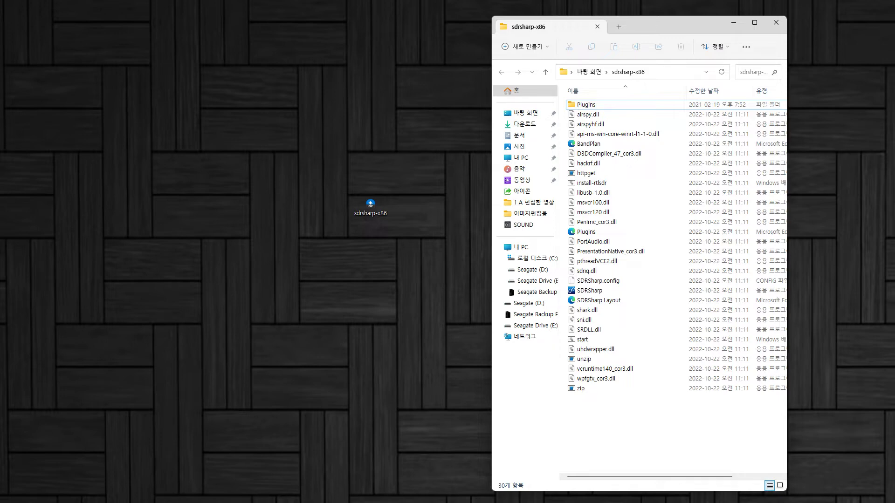
# Review the Windows Insider Program channel options in the Windows Update settings.
pyautogui.press('super')
pyautogui.press('super+i')
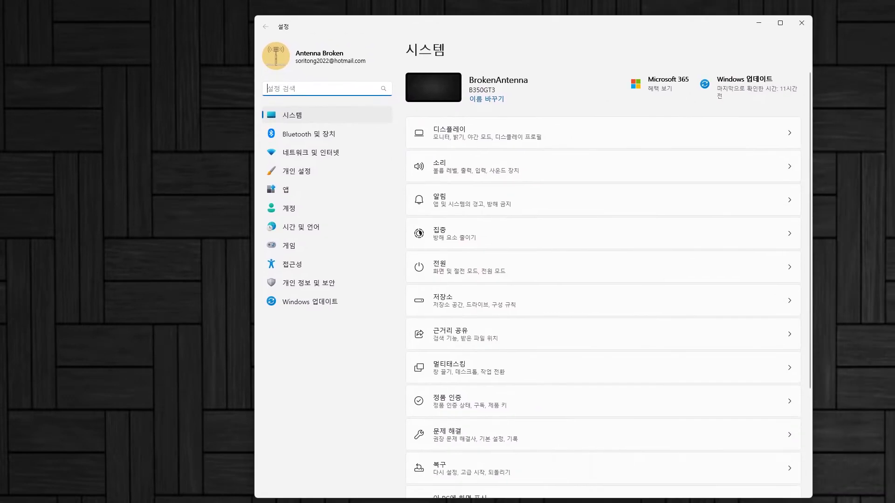
pyautogui.click(305, 300)
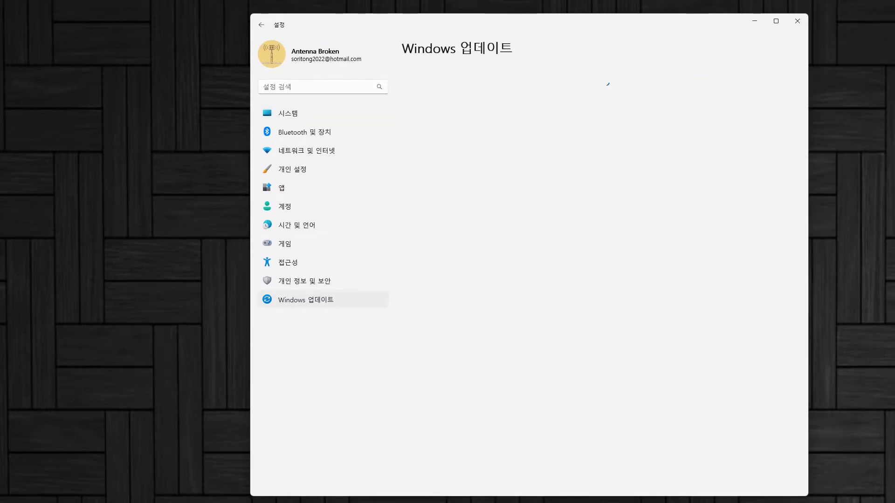
pyautogui.click(468, 246)
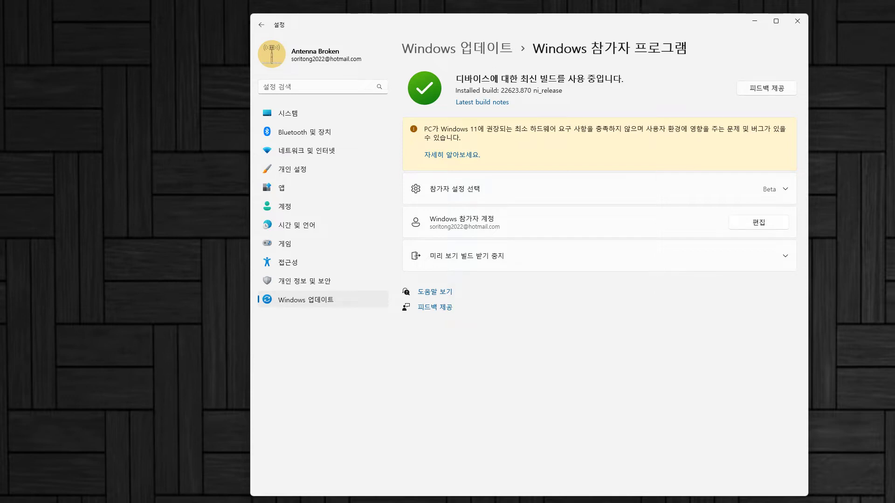
pyautogui.click(599, 189)
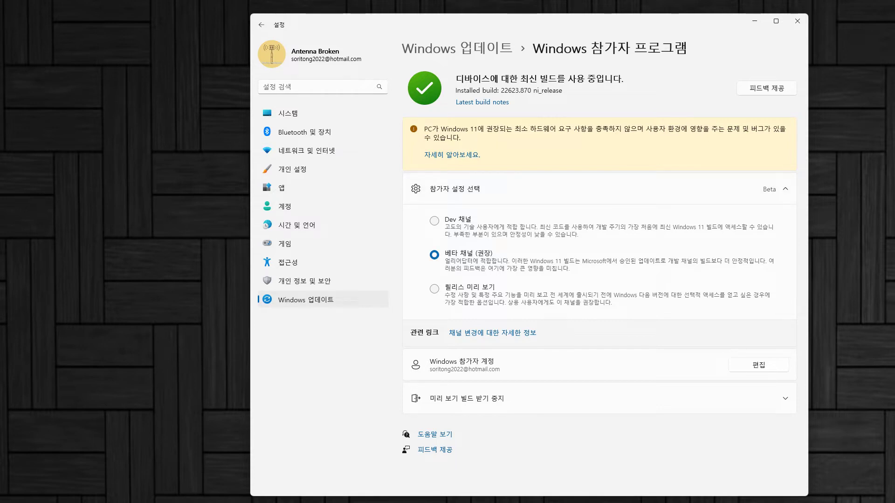
pyautogui.click(305, 299)
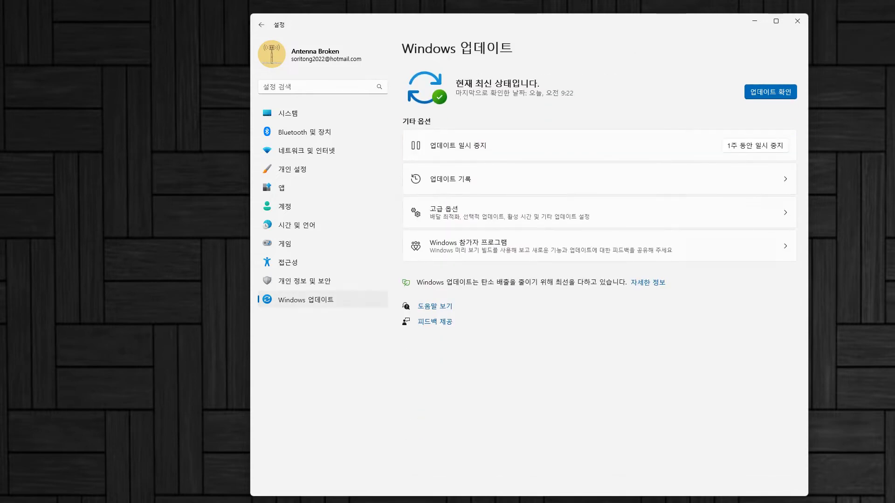
# Examine the Windows specifications on the system's About page and close Settings.
pyautogui.click(287, 114)
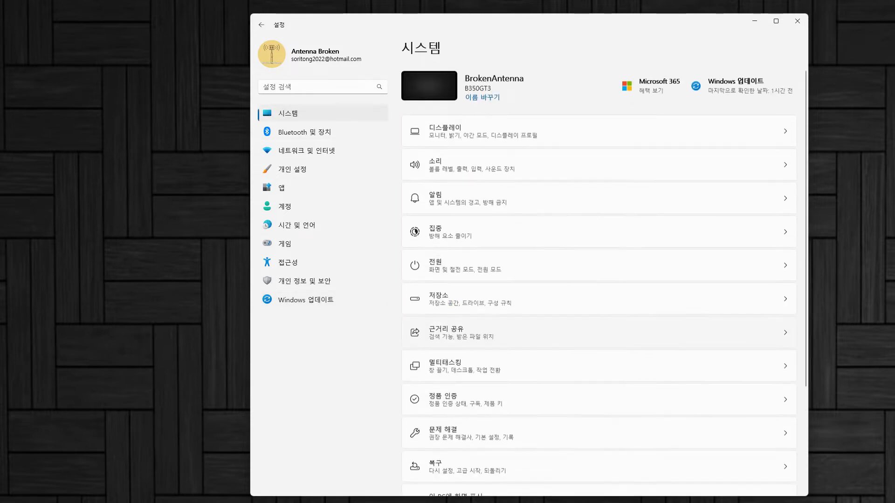
pyautogui.scroll(-3, 598, 332)
pyautogui.click(597, 461)
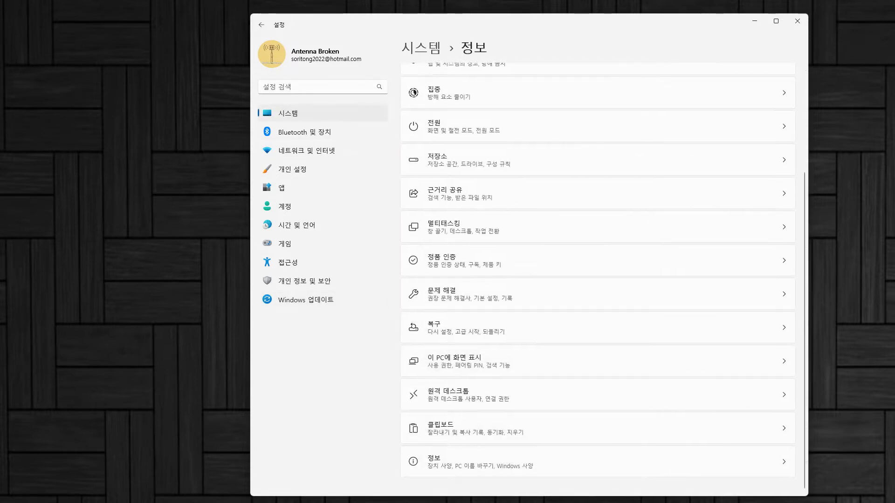
pyautogui.scroll(-3, 598, 276)
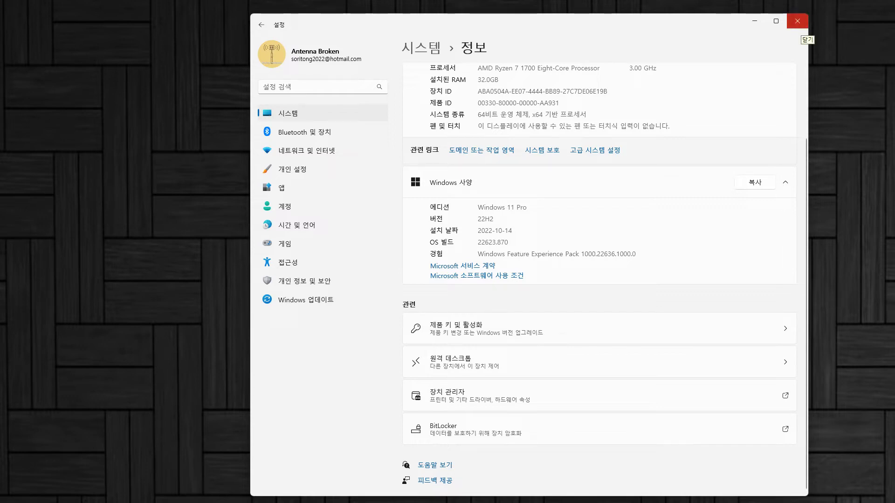
pyautogui.click(797, 21)
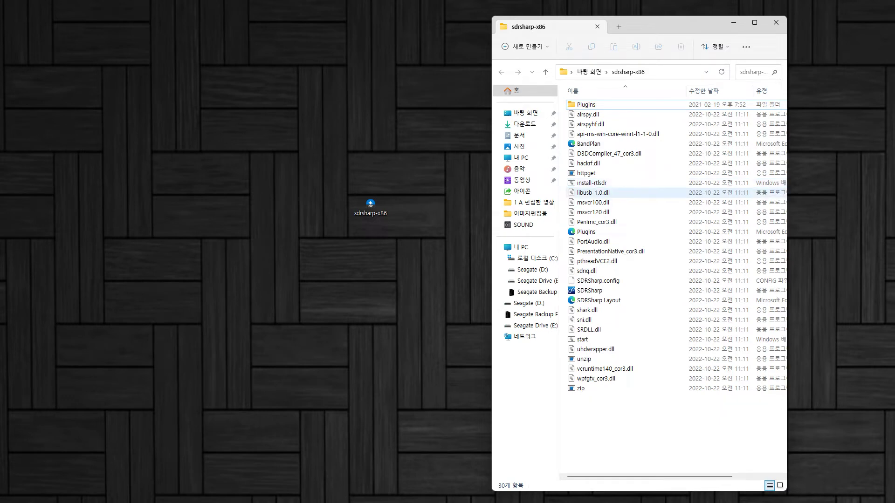
pyautogui.moveTo(595, 192)
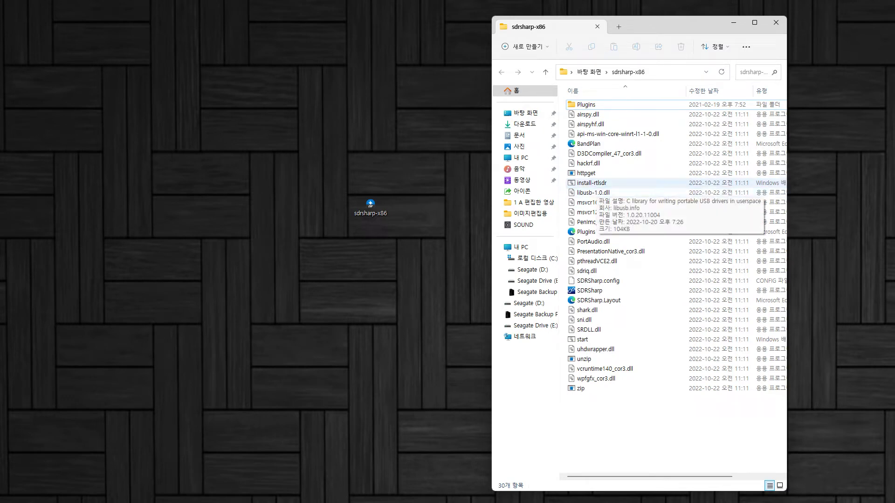
pyautogui.rightClick(594, 183)
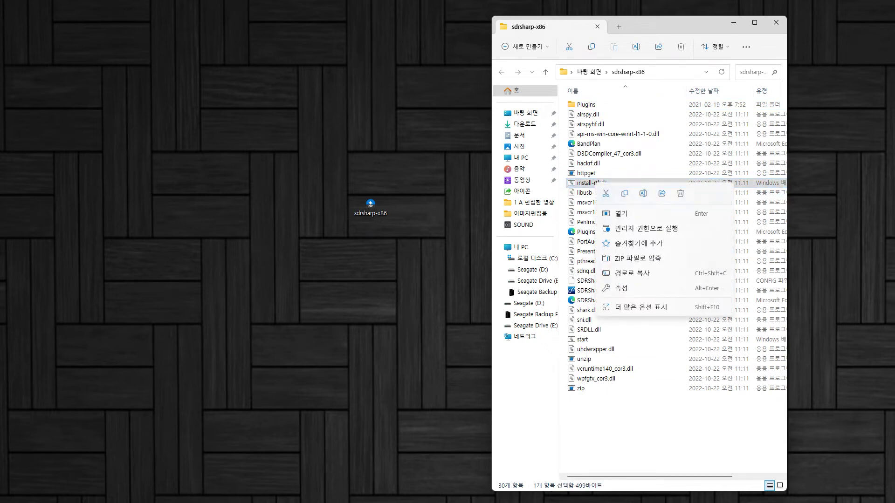
pyautogui.click(652, 420)
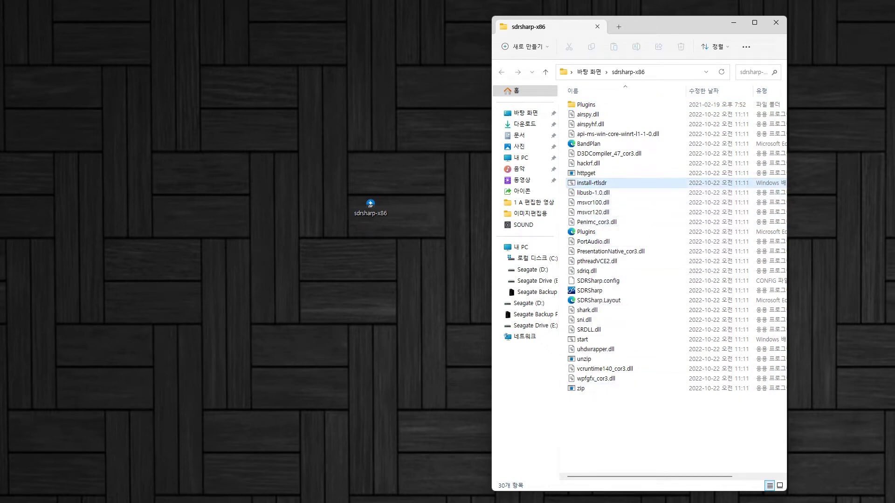
pyautogui.rightClick(597, 184)
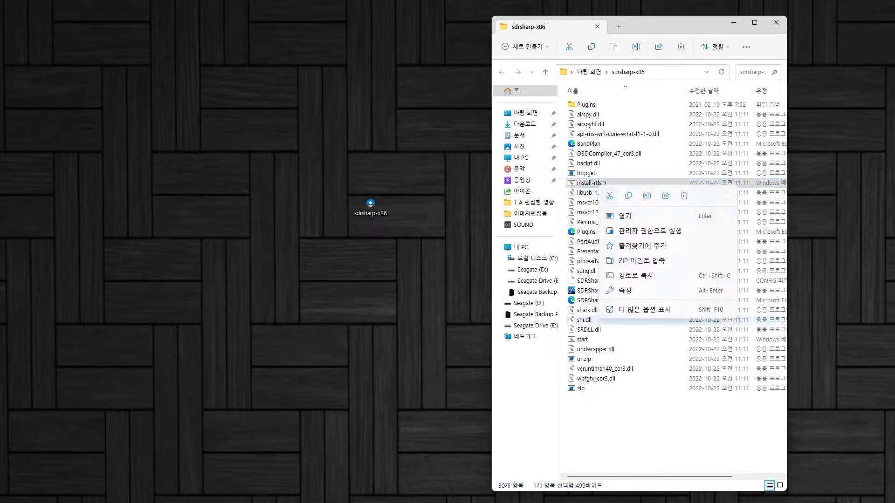
pyautogui.click(652, 410)
# Run the install-rtlsdr batch file in the sdrsharp-x86 folder and dismiss its console when it finishes.
pyautogui.rightClick(598, 182)
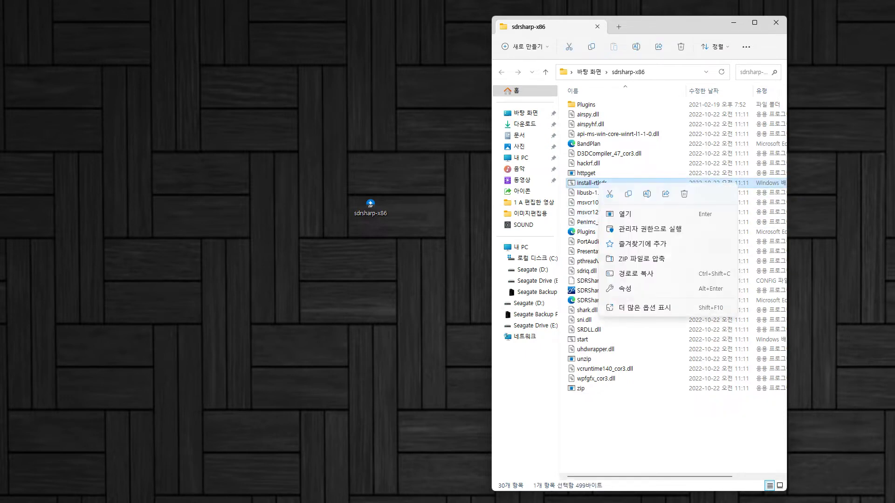
pyautogui.click(653, 214)
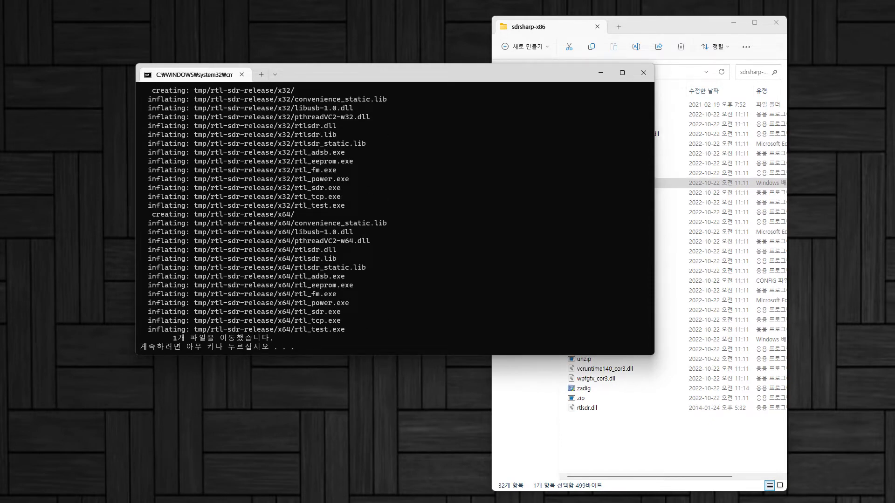
pyautogui.press('Return')
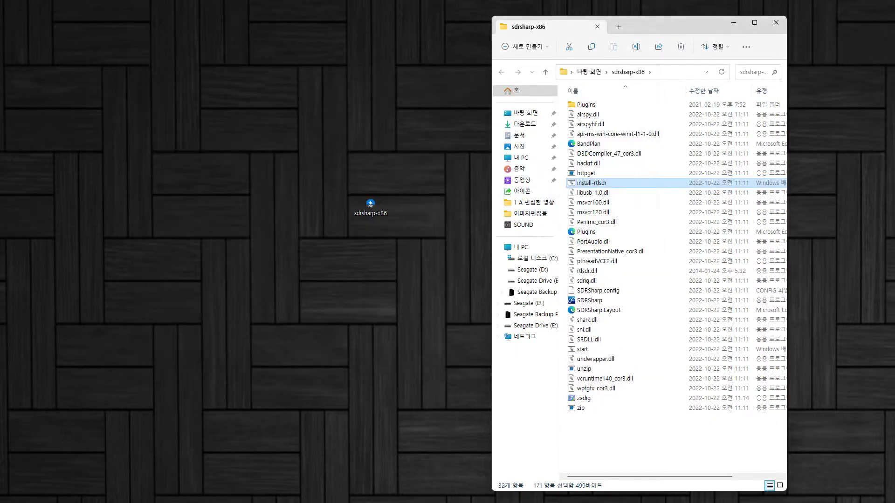
pyautogui.click(625, 424)
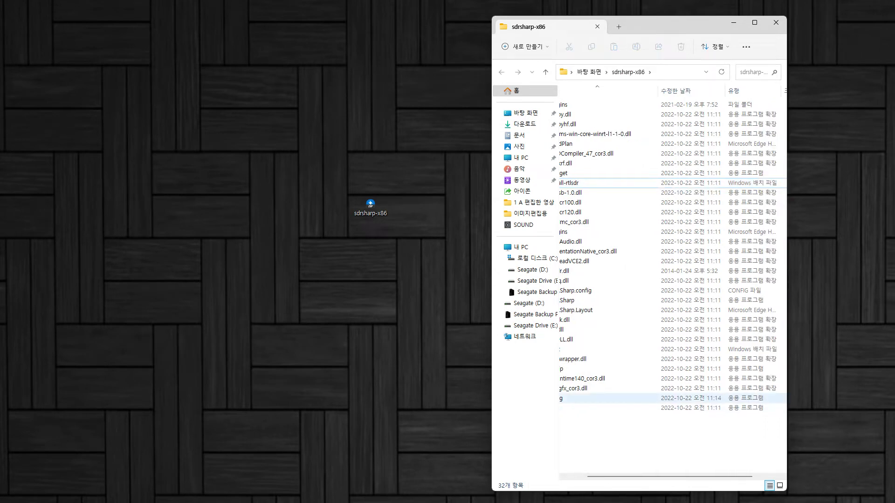
# Launch zadig from the sdrsharp-x86 folder with administrator rights.
pyautogui.click(583, 398)
pyautogui.rightClick(582, 397)
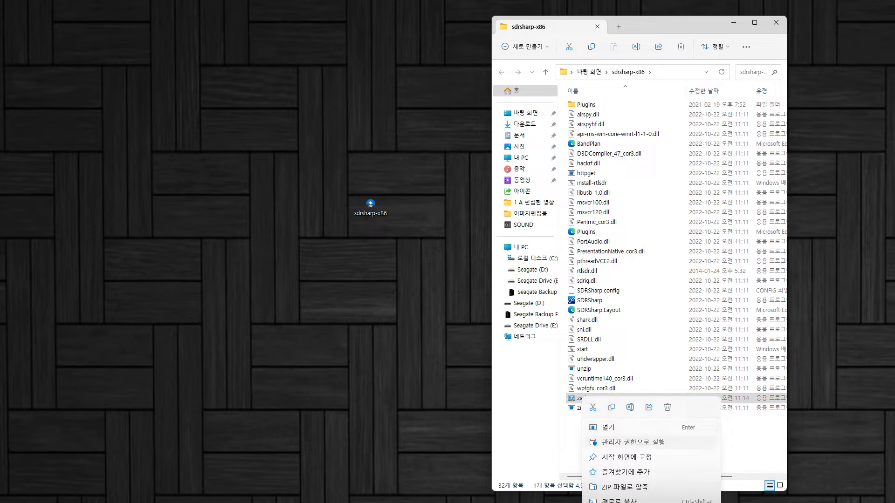
pyautogui.click(632, 442)
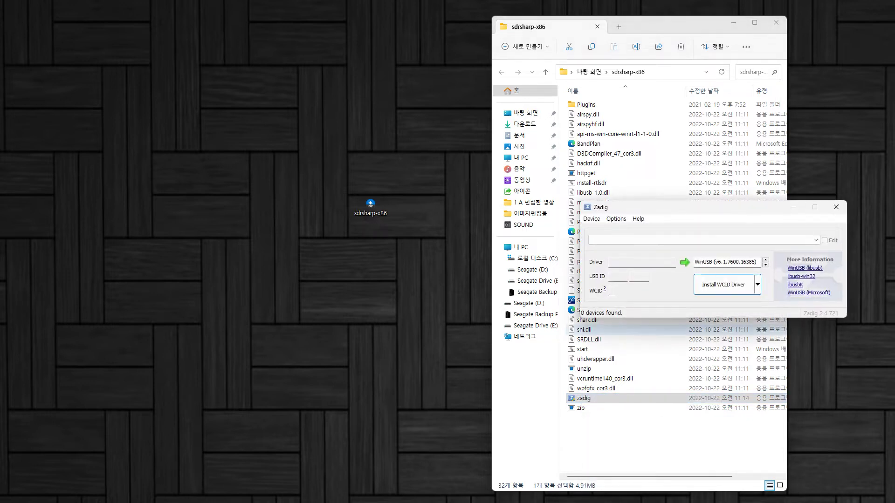
# Make Zadig list all devices and select RTL2832U as the device.
pyautogui.click(615, 219)
pyautogui.press('Down')
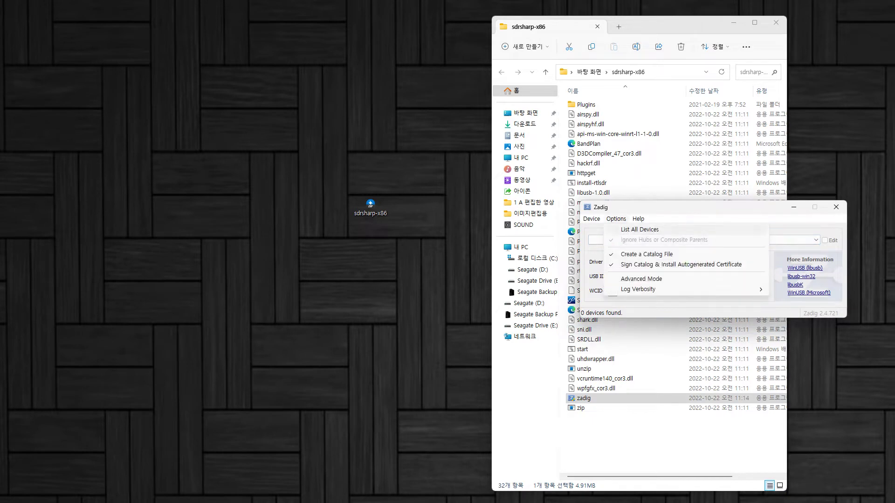
pyautogui.press('Return')
pyautogui.click(703, 239)
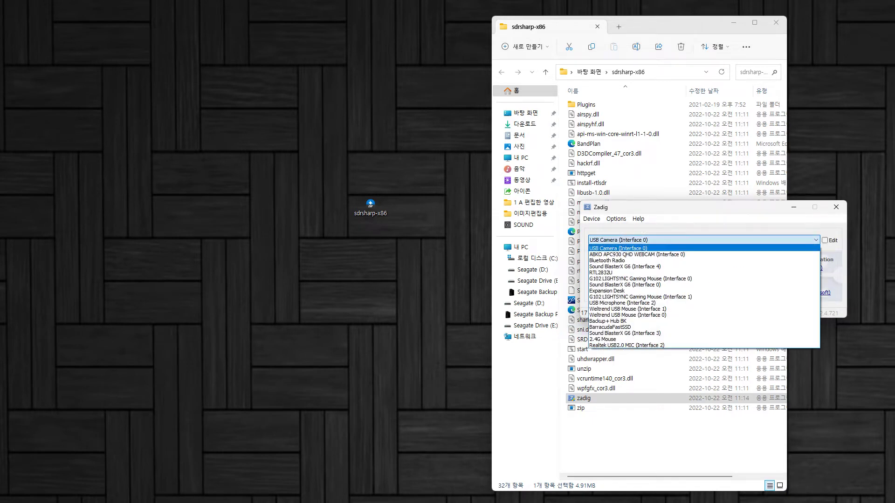
pyautogui.press('Up')
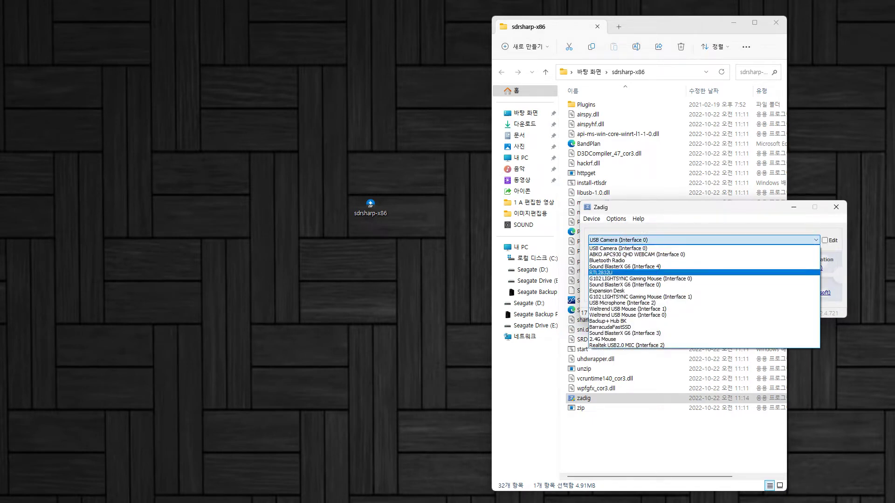
pyautogui.press('Return')
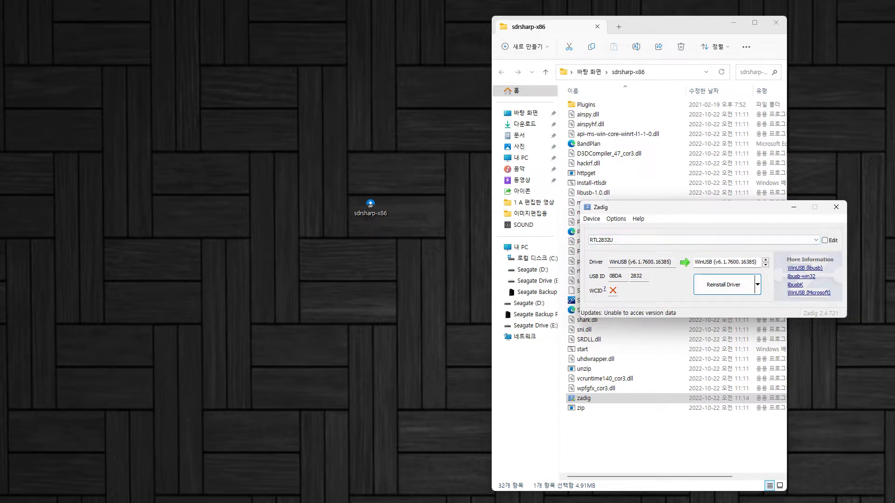
# Reselect RTL2832U in the device list and check its current driver version.
pyautogui.click(704, 239)
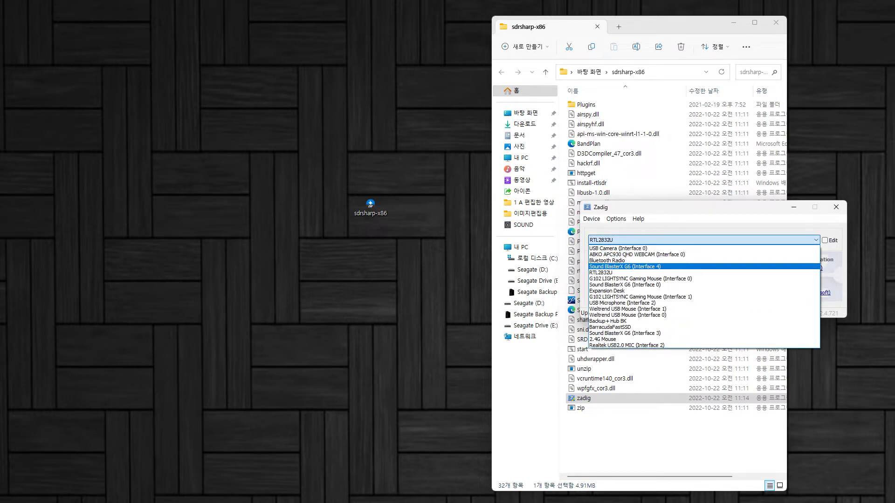
pyautogui.click(600, 272)
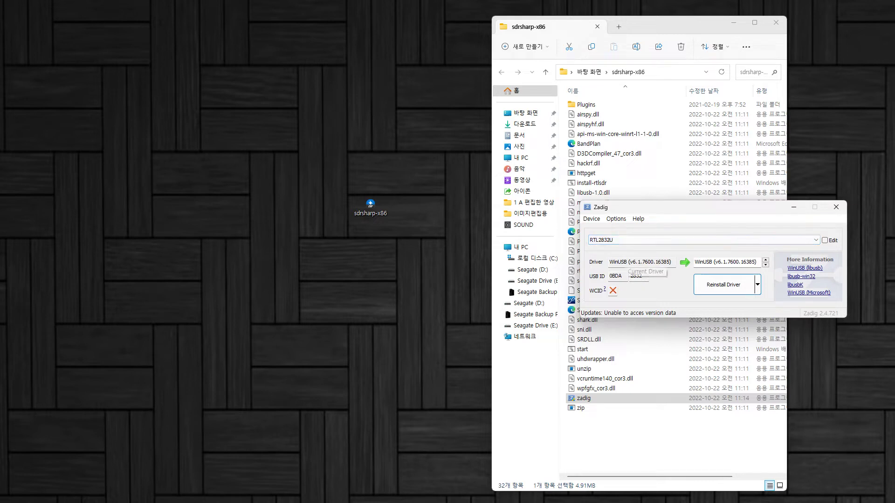
pyautogui.moveTo(610, 262); pyautogui.dragTo(672, 262)
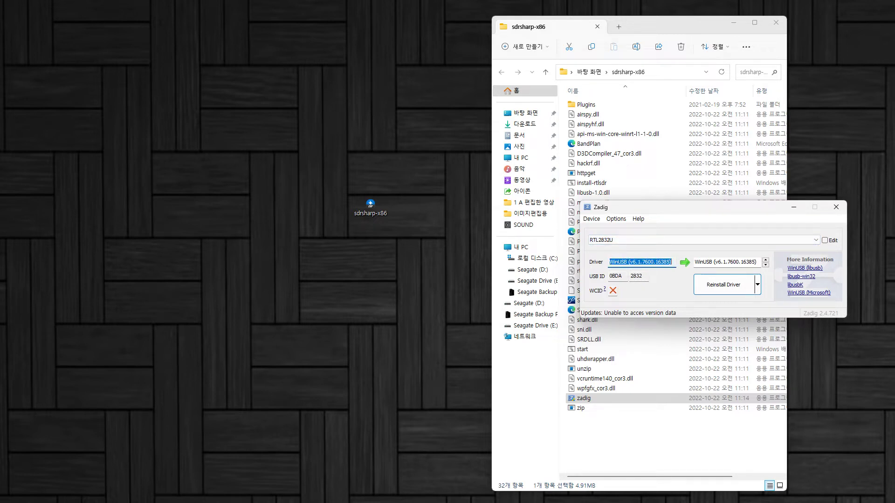
pyautogui.click(670, 261)
# Move the Zadig window clear of the folder window and recheck the device list and the RTL2832U's current driver.
pyautogui.moveTo(699, 207); pyautogui.dragTo(267, 247)
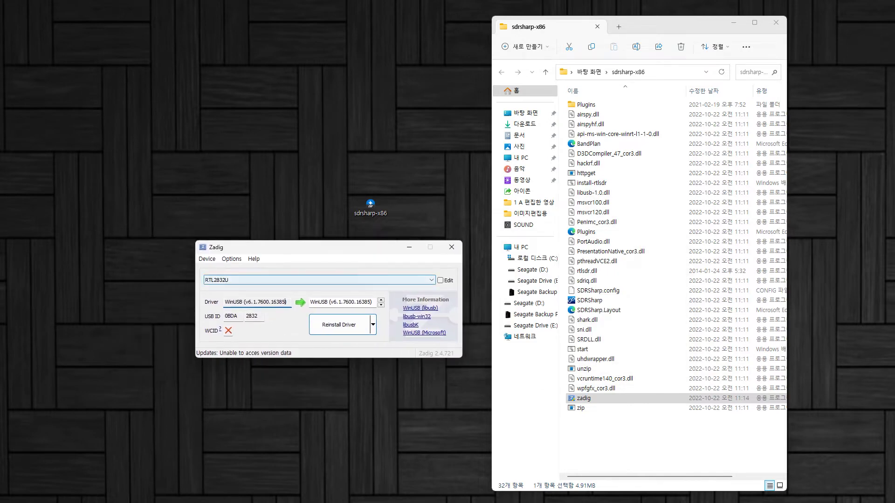
pyautogui.click(319, 280)
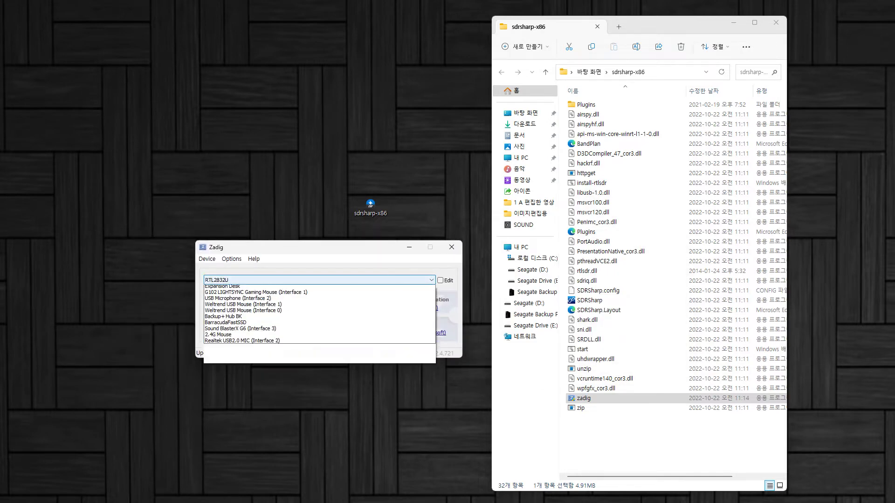
pyautogui.click(319, 312)
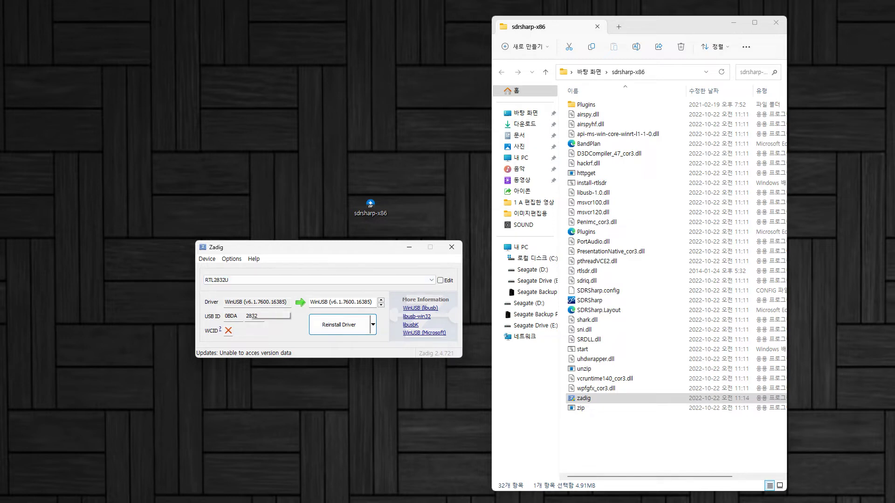
pyautogui.moveTo(225, 302); pyautogui.dragTo(287, 302)
pyautogui.click(285, 302)
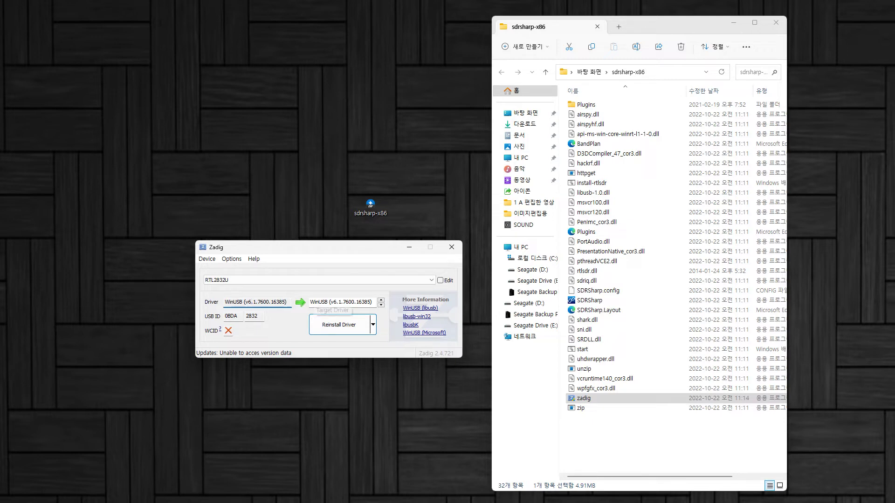
# Compare the current driver version of RTL2832U with the target driver version offered by Zadig.
pyautogui.click(328, 302)
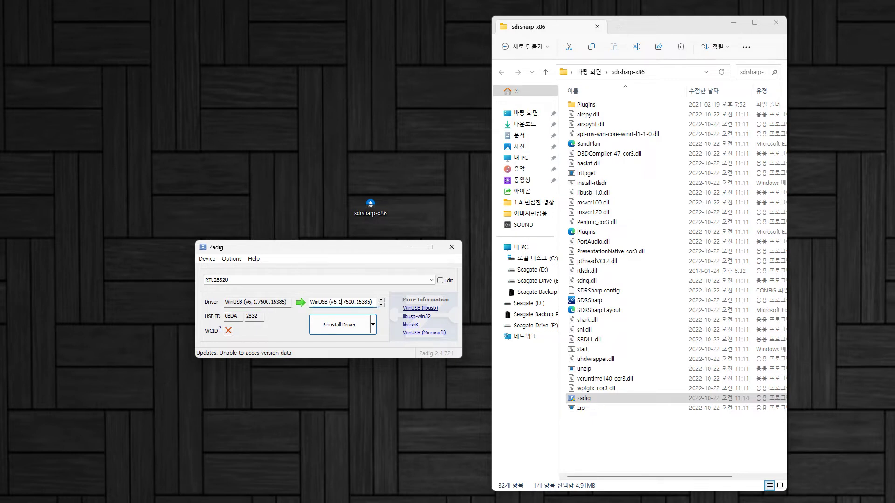
pyautogui.moveTo(311, 302); pyautogui.dragTo(373, 302)
pyautogui.click(342, 301)
pyautogui.moveTo(288, 302); pyautogui.dragTo(225, 302)
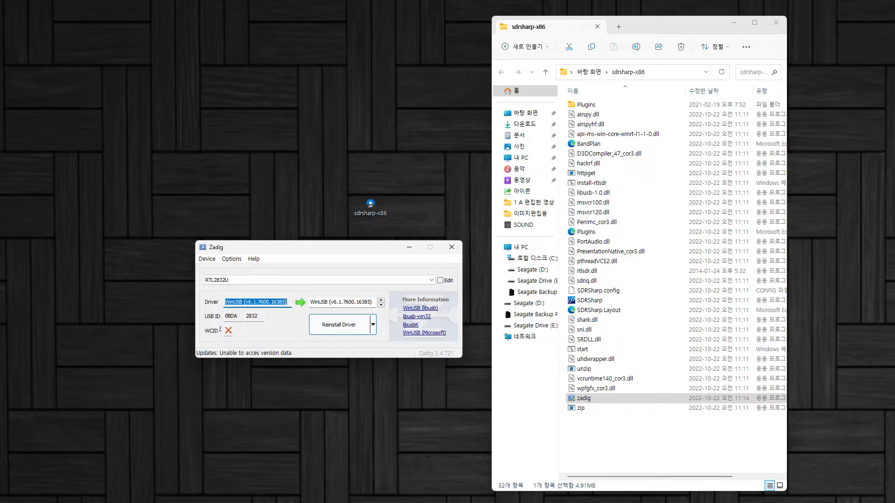
pyautogui.click(272, 302)
# Review Zadig's options and device list, and recheck the current and target driver versions of RTL2832U.
pyautogui.click(232, 259)
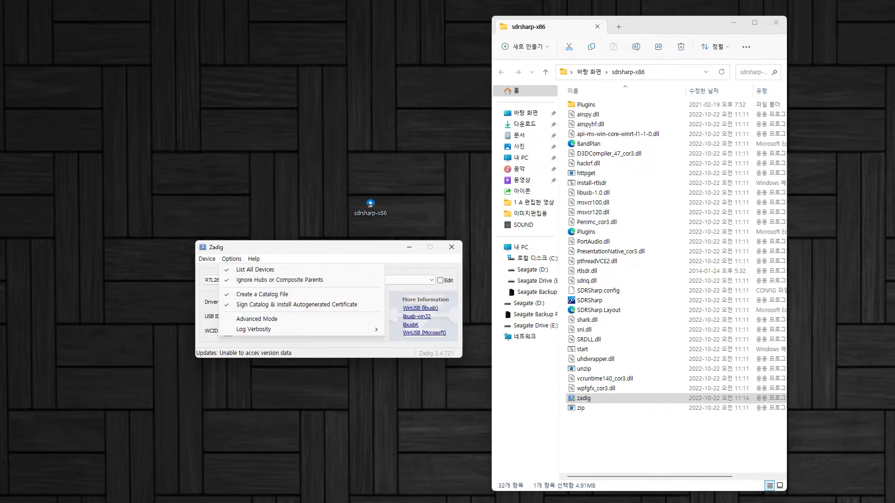
pyautogui.press('Escape')
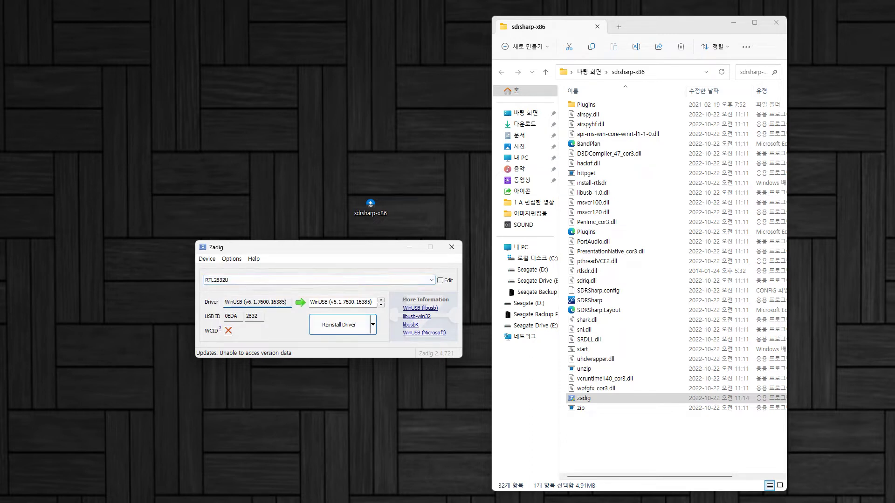
pyautogui.click(332, 280)
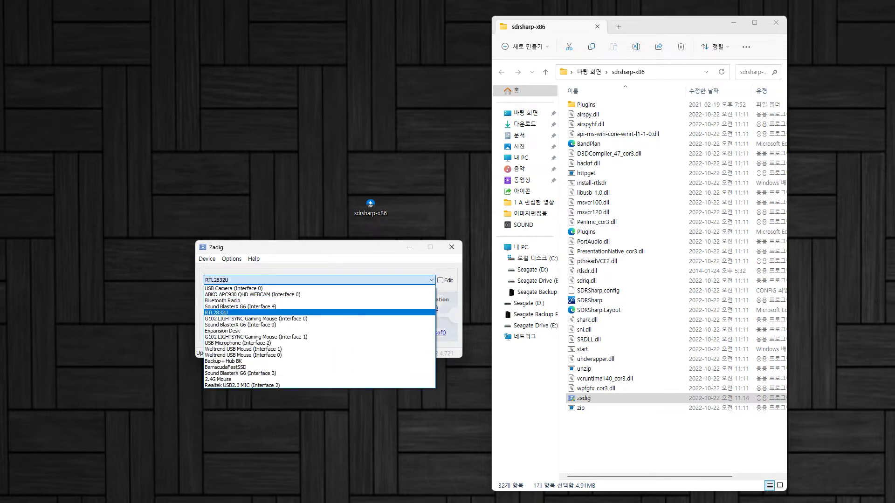
pyautogui.press('Escape')
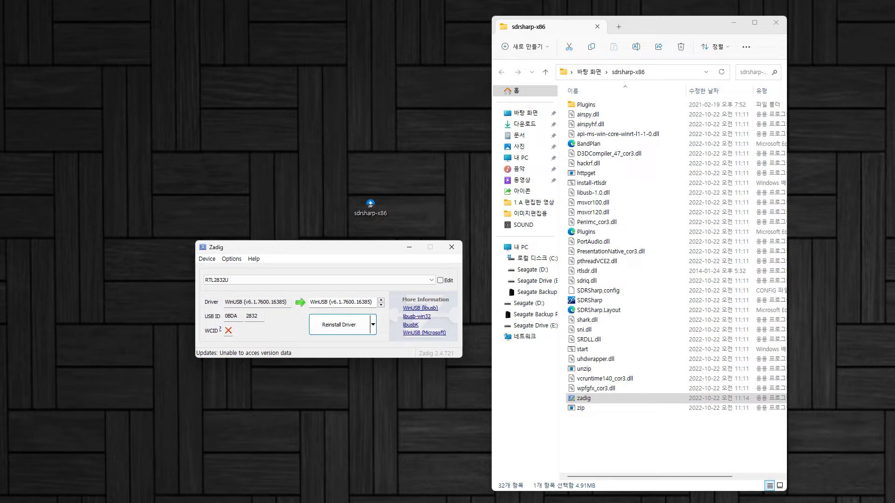
pyautogui.moveTo(225, 302)
pyautogui.mouseDown()
pyautogui.moveTo(287, 302)
pyautogui.moveTo(230, 302)
pyautogui.mouseUp()
pyautogui.click(269, 302)
pyautogui.moveTo(313, 302); pyautogui.dragTo(365, 302)
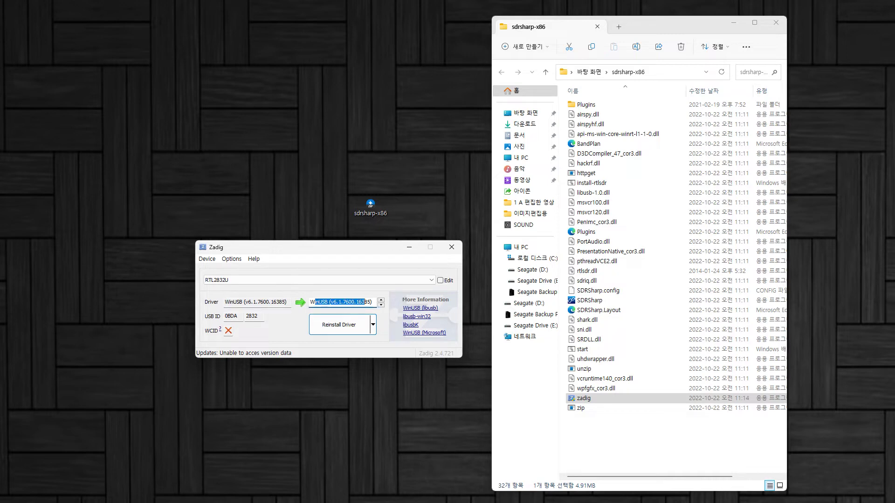
pyautogui.click(313, 302)
# Reinstall the WinUSB driver for RTL2832U and close Zadig.
pyautogui.moveTo(326, 247); pyautogui.dragTo(339, 237)
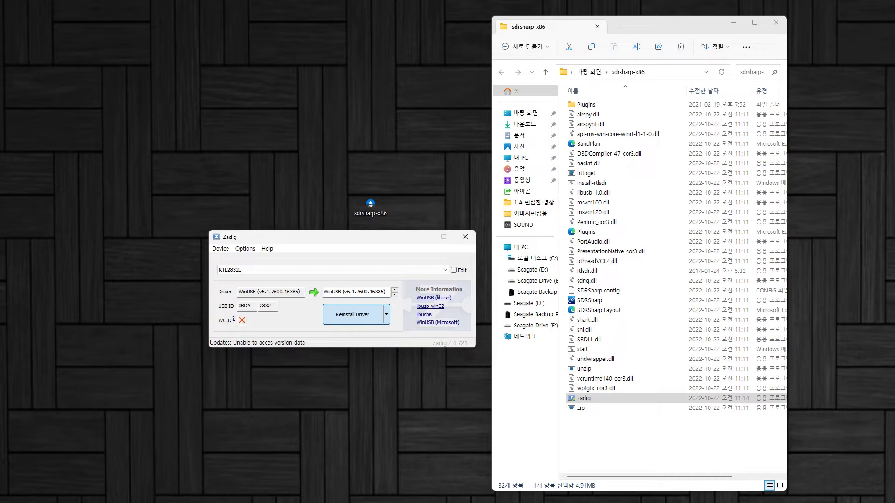
pyautogui.click(353, 314)
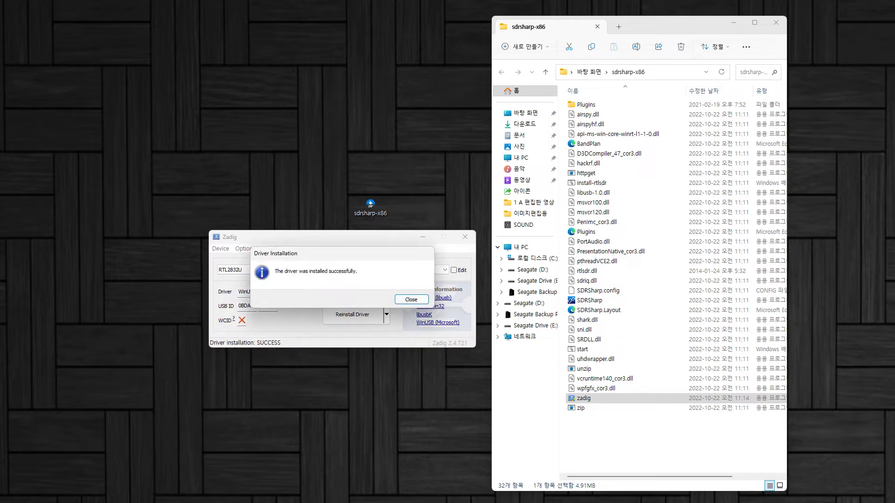
pyautogui.press('Return')
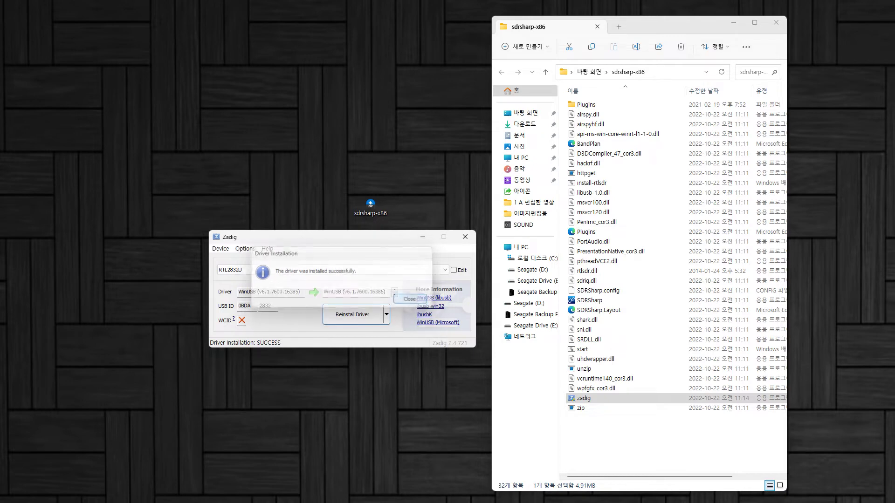
pyautogui.click(465, 237)
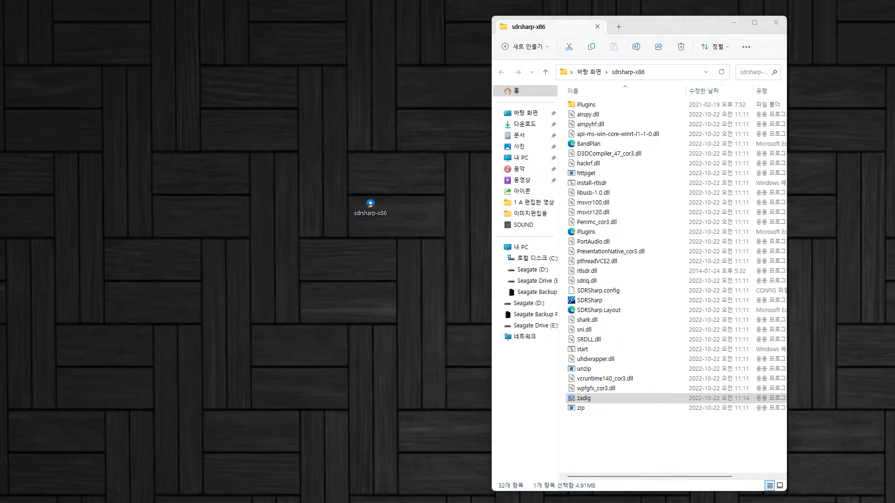
# Launch SDRSharp from the sdrsharp-x86 folder, allowing it to run past SmartScreen, and close the folder window.
pyautogui.moveTo(0, 199); pyautogui.dragTo(371, 240)
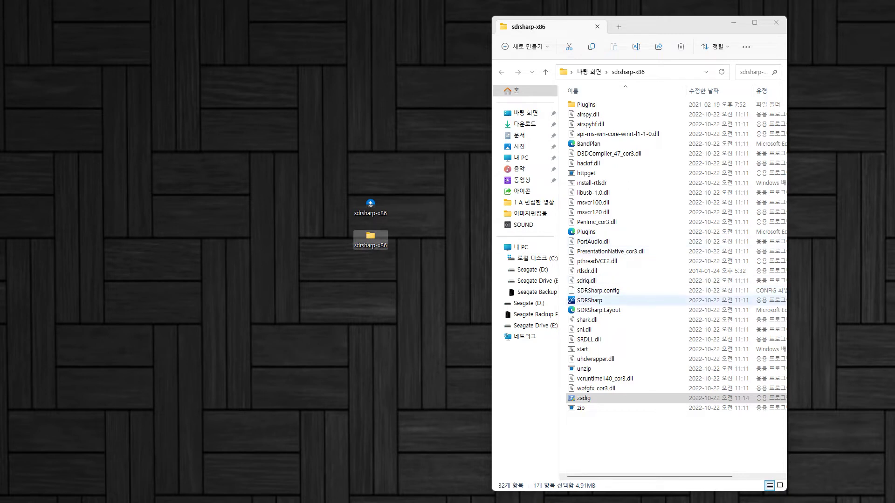
pyautogui.click(589, 300)
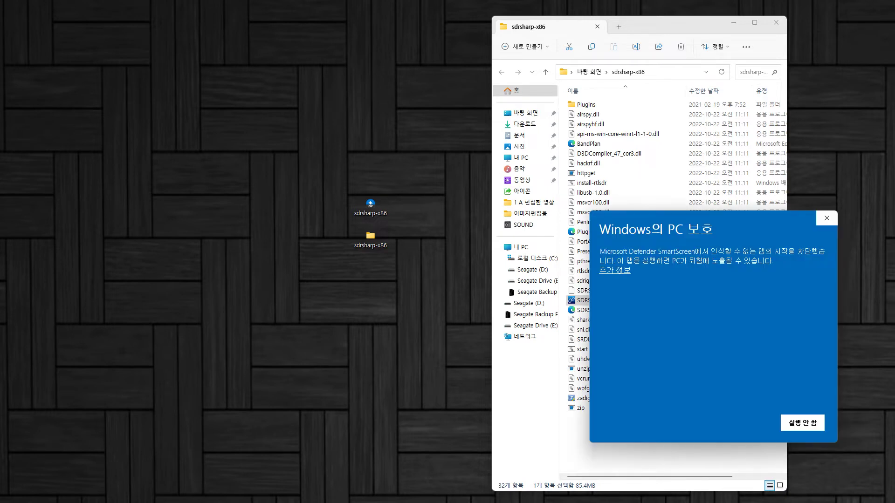
pyautogui.click(614, 271)
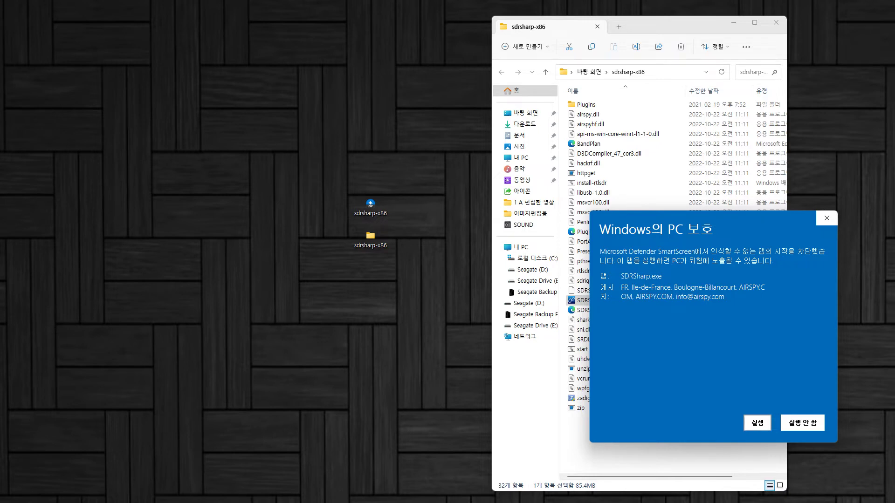
pyautogui.click(757, 423)
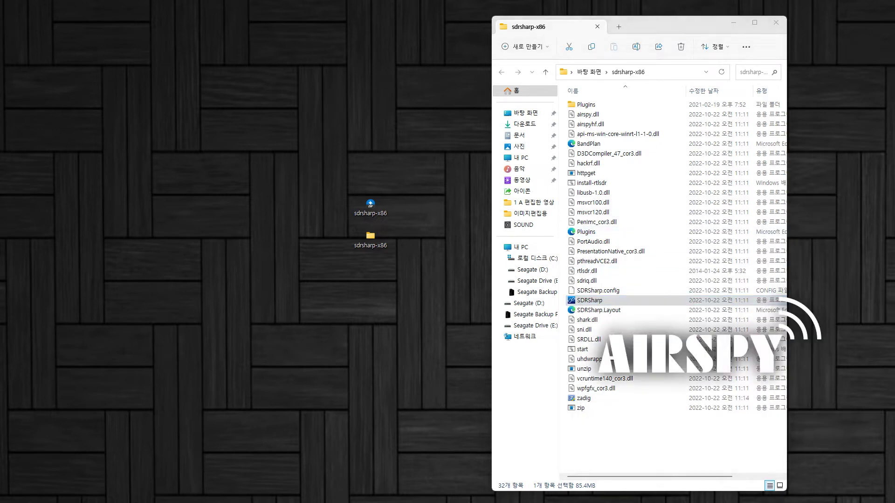
pyautogui.click(775, 23)
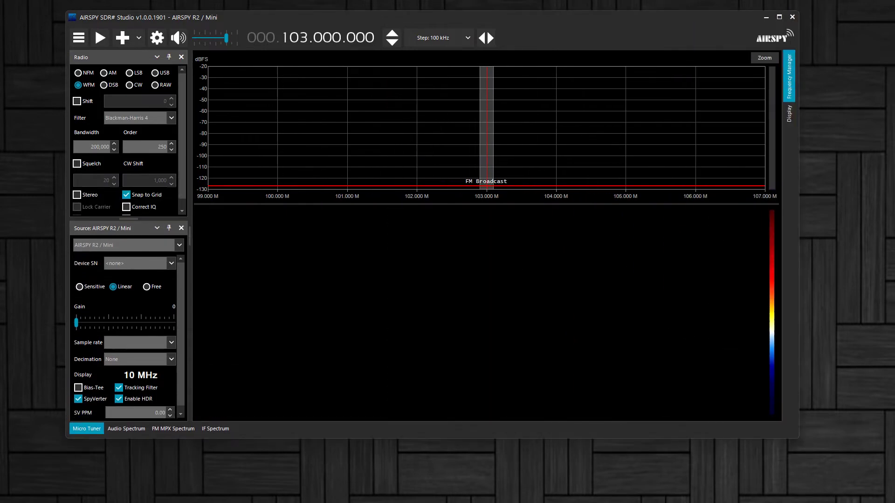
# Narrow the WFM filter bandwidth around 103 MHz to about 43 kHz in the spectrum display.
pyautogui.click(79, 38)
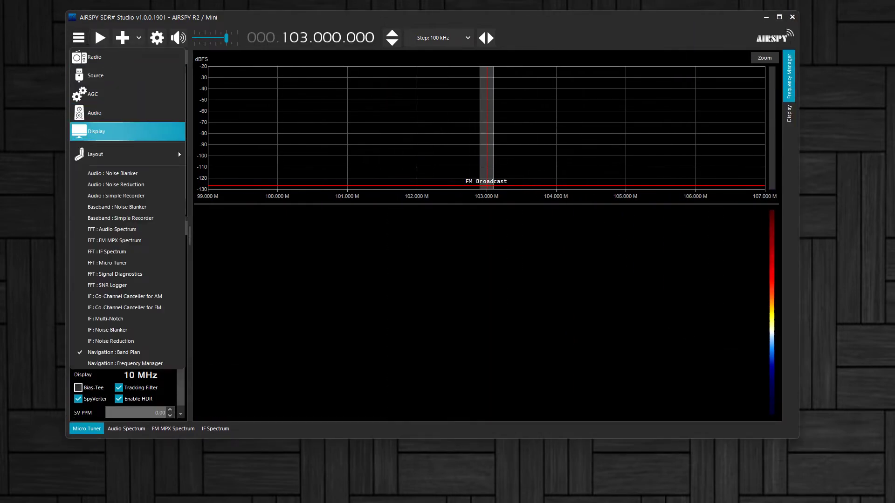
pyautogui.moveTo(117, 154)
pyautogui.click(209, 204)
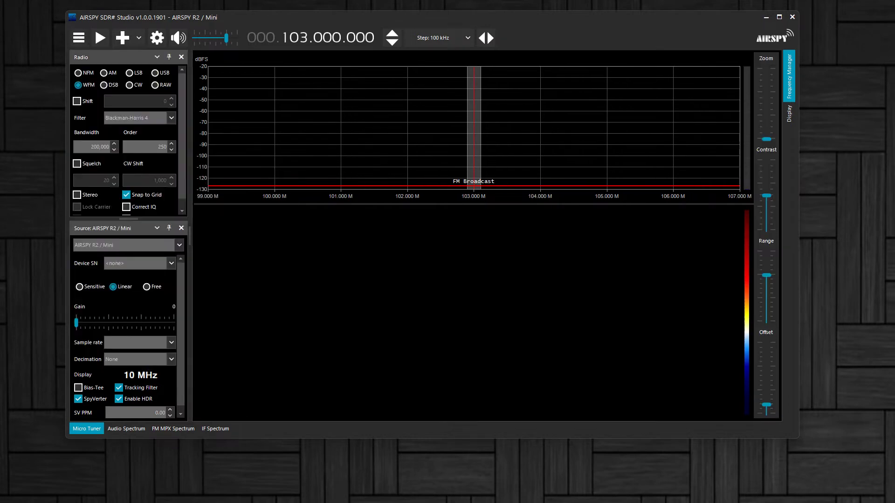
pyautogui.moveTo(766, 139); pyautogui.dragTo(766, 114)
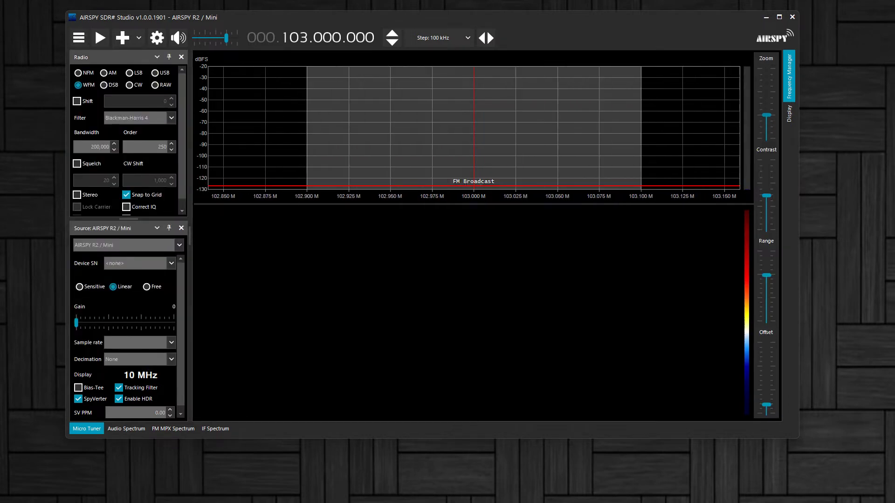
pyautogui.moveTo(641, 145); pyautogui.dragTo(510, 145)
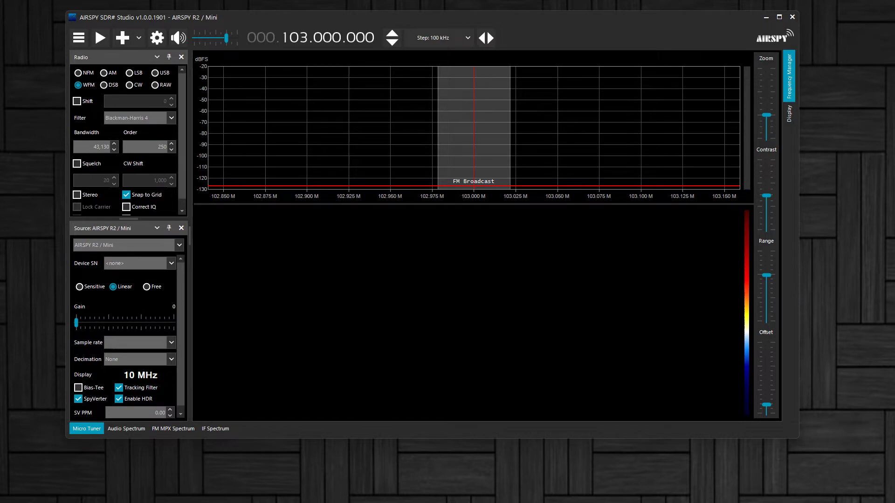
# Choose RTL-SDR USB as the signal source.
pyautogui.click(179, 245)
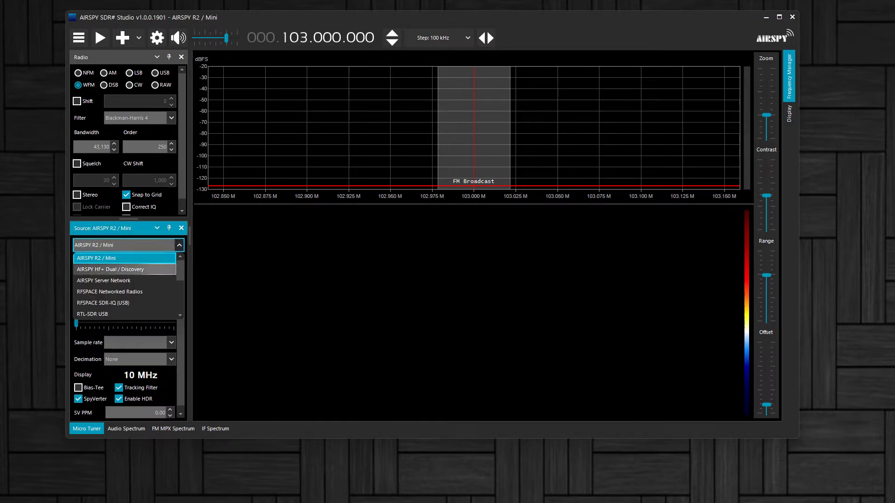
pyautogui.scroll(-1, 125, 292)
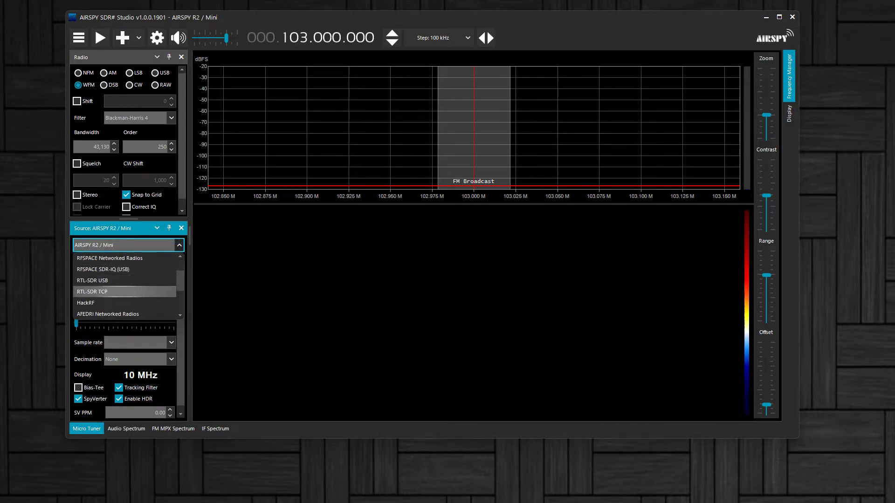
pyautogui.click(124, 280)
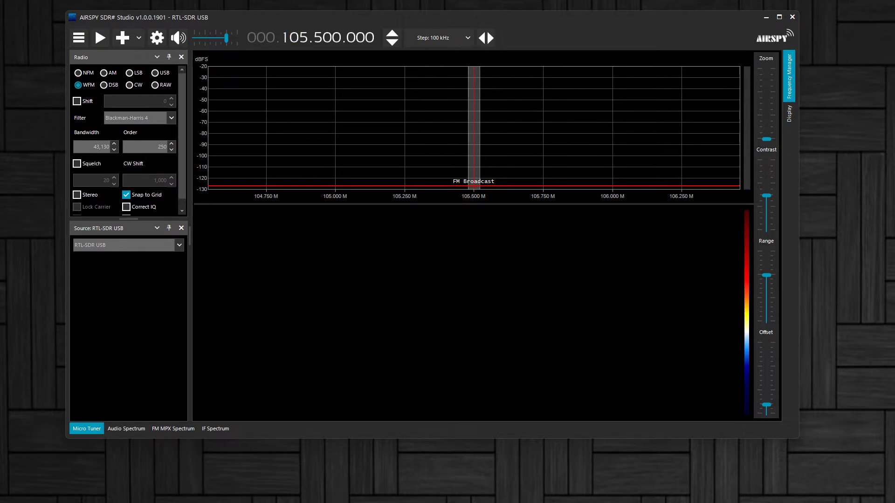
# Tune the receiver frequency to 125.143 MHz digit by digit.
pyautogui.click(294, 35)
pyautogui.click(294, 35)
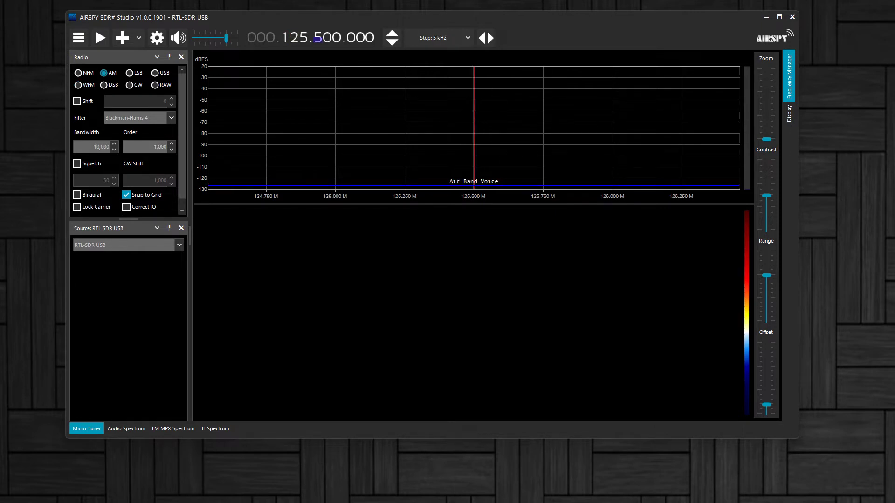
pyautogui.click(318, 40)
pyautogui.click(318, 40)
pyautogui.click(318, 40)
pyautogui.click(318, 40)
pyautogui.click(327, 36)
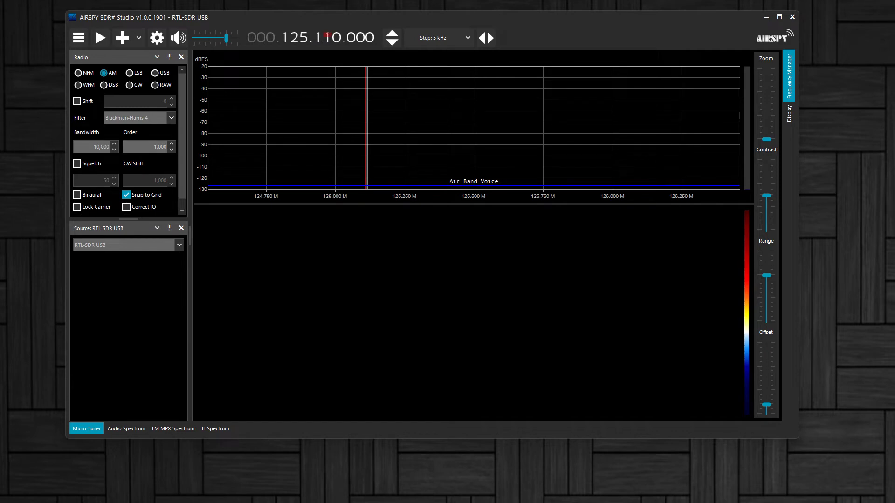
pyautogui.click(328, 35)
pyautogui.click(327, 36)
pyautogui.click(327, 36)
pyautogui.click(336, 36)
pyautogui.click(336, 35)
pyautogui.click(336, 36)
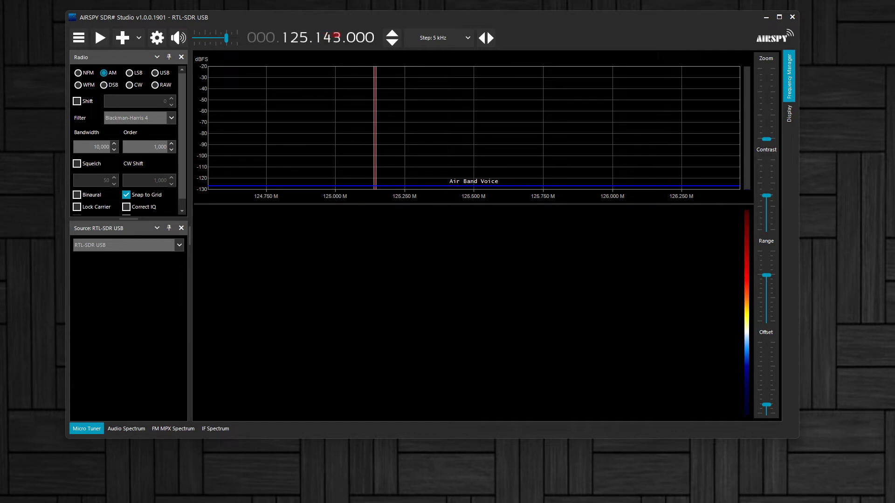
pyautogui.click(337, 36)
pyautogui.click(336, 40)
# Set the tuning step to 1 Hz and narrow the AM filter bandwidth to about 5 kHz.
pyautogui.click(467, 38)
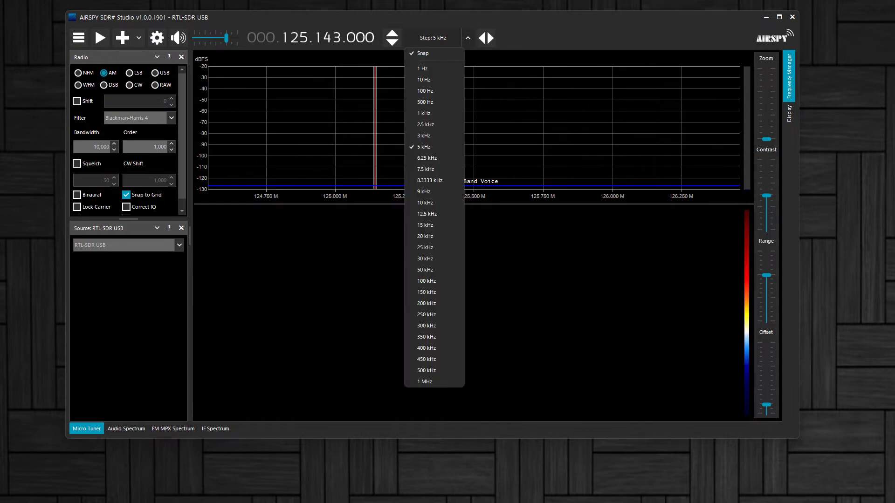
pyautogui.click(434, 68)
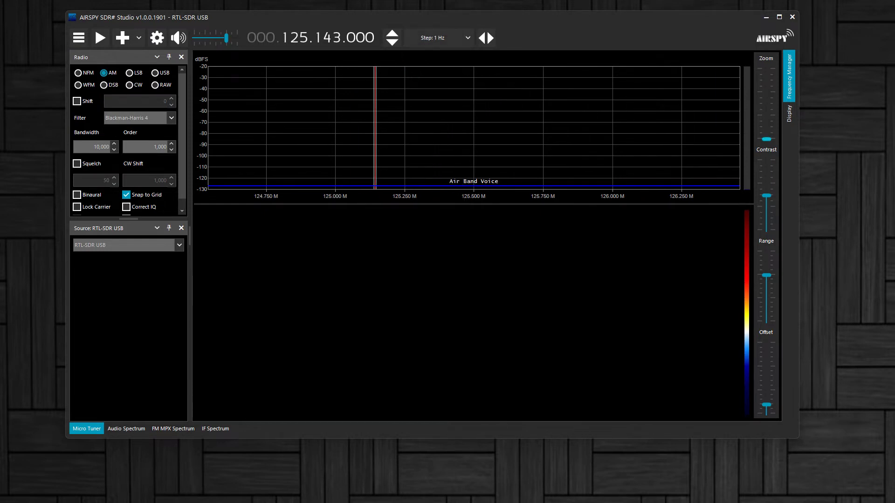
pyautogui.moveTo(767, 138); pyautogui.dragTo(766, 107)
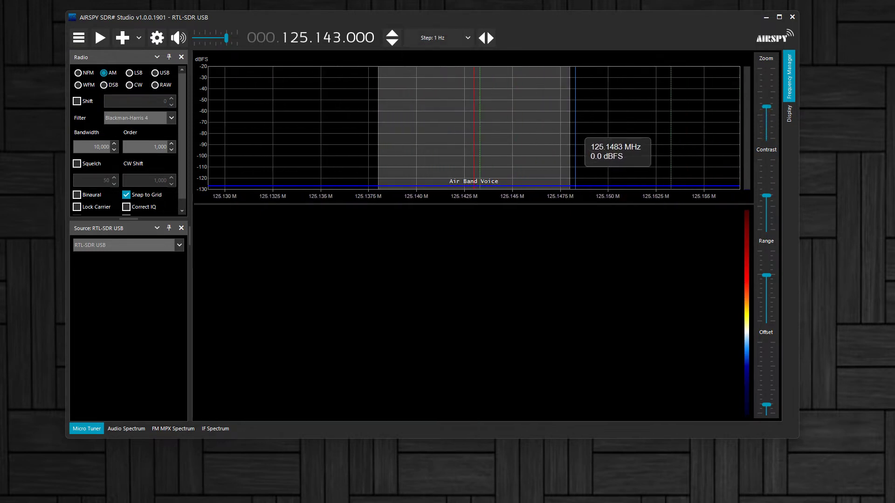
pyautogui.moveTo(569, 139); pyautogui.dragTo(532, 140)
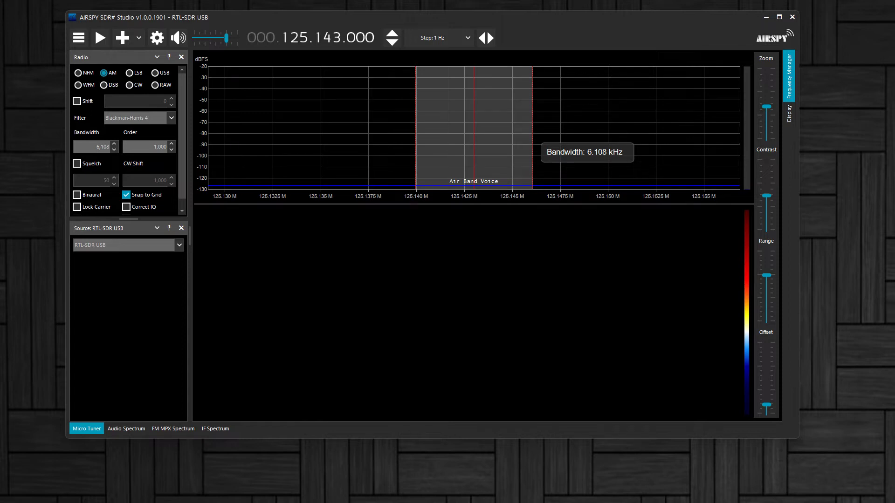
pyautogui.moveTo(532, 139); pyautogui.dragTo(522, 140)
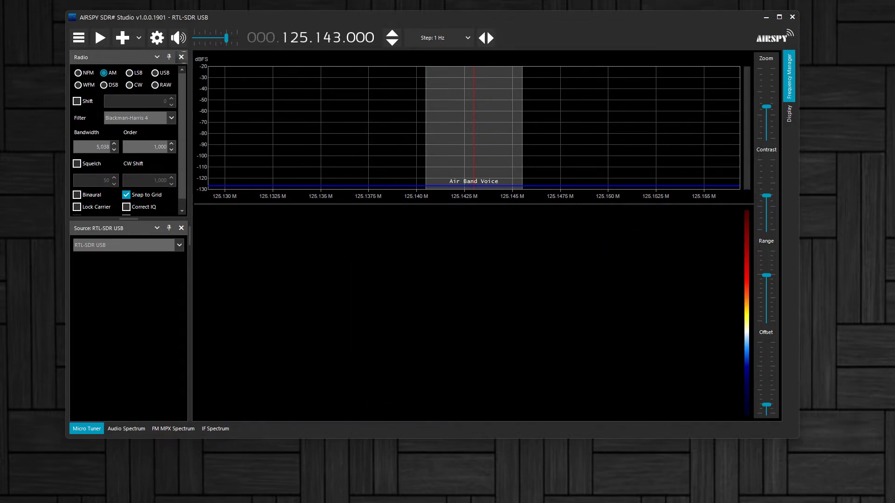
# Enable Offset Tuning and set the RF gain to 33.8 dB in the RTL-SDR device settings.
pyautogui.click(157, 37)
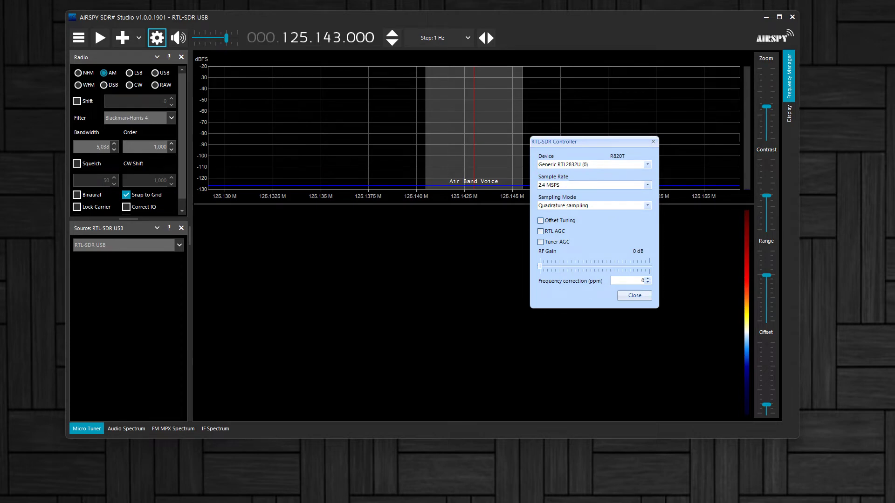
pyautogui.click(540, 221)
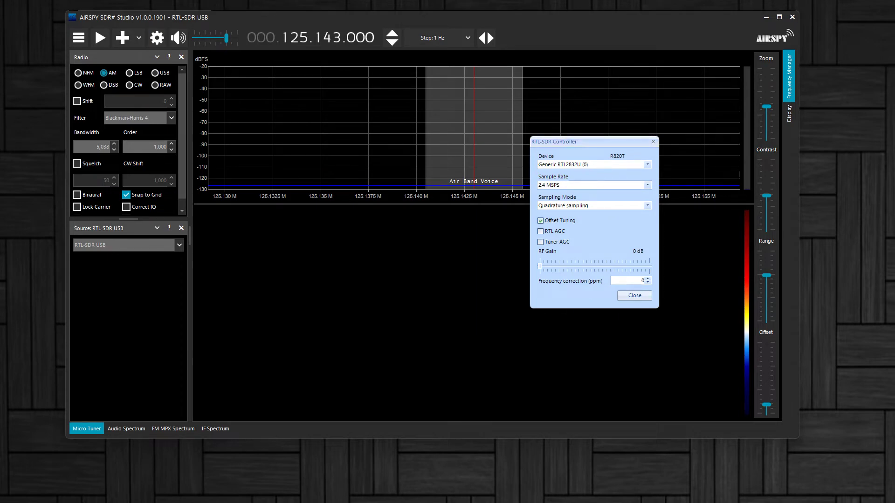
pyautogui.moveTo(540, 266); pyautogui.dragTo(649, 266)
pyautogui.moveTo(649, 266); pyautogui.dragTo(598, 266)
pyautogui.press('Right')
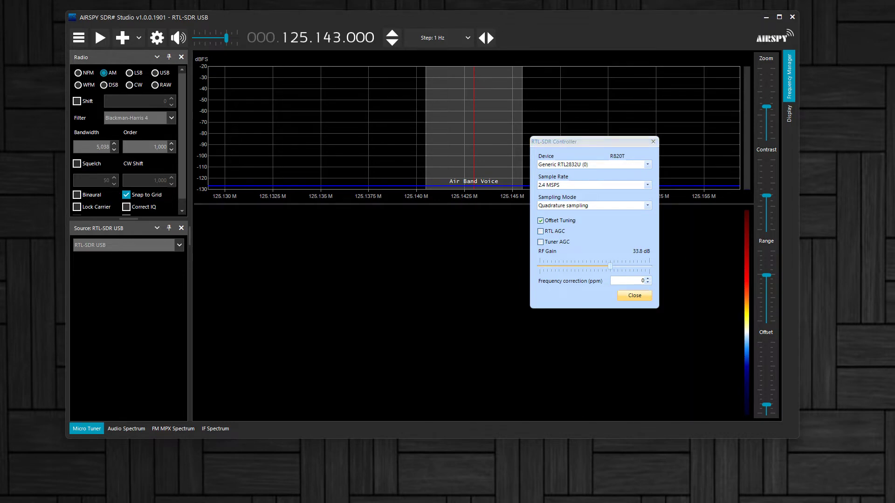
pyautogui.click(634, 295)
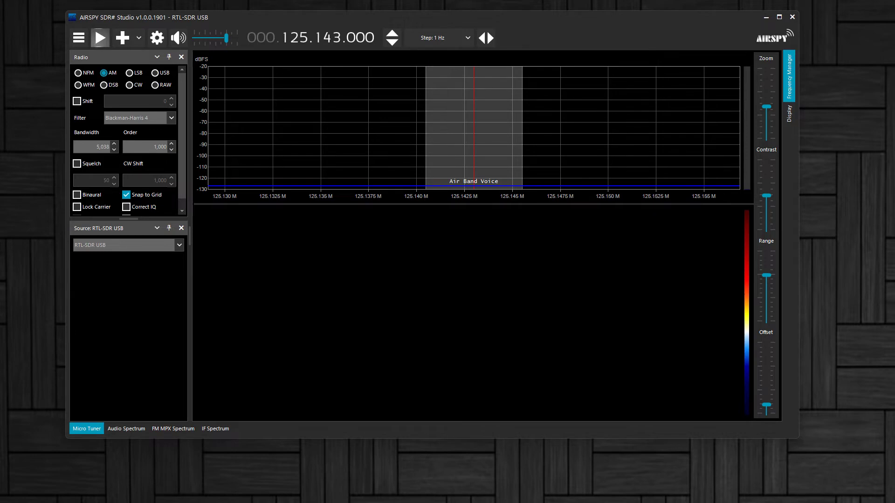
# Start reception and enable Squelch with a threshold of 53.
pyautogui.click(100, 37)
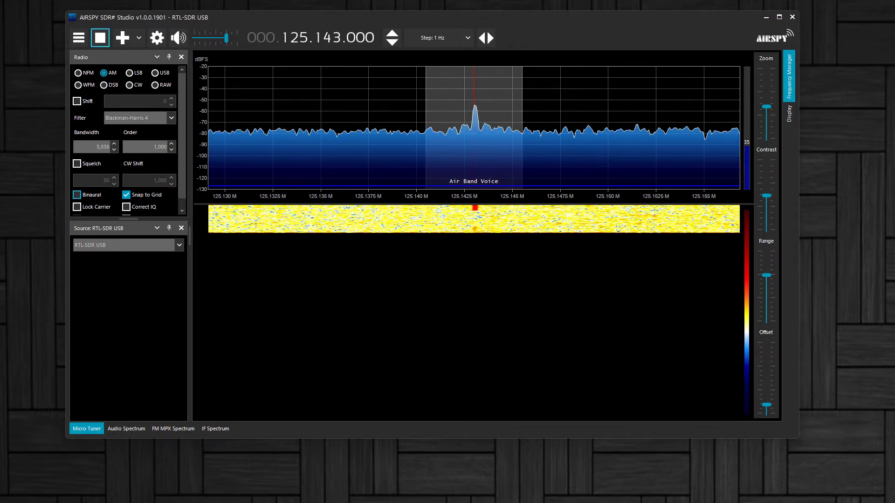
pyautogui.click(77, 163)
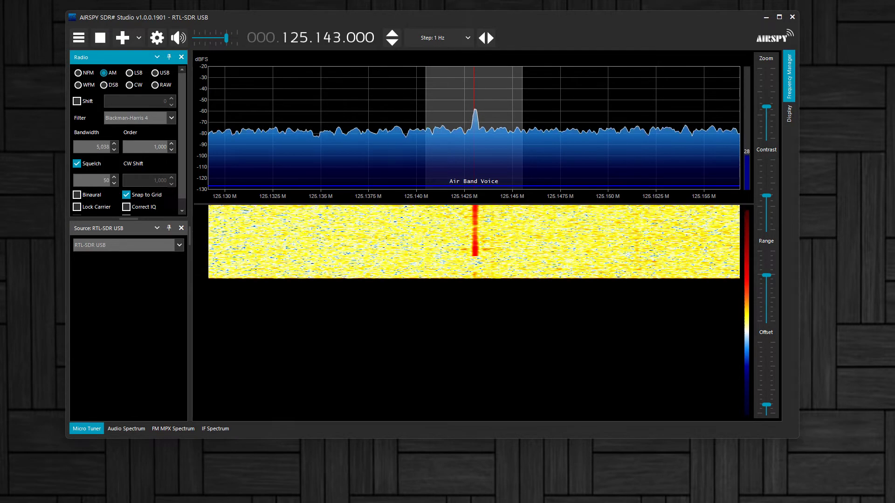
pyautogui.click(114, 177)
pyautogui.click(114, 177)
pyautogui.click(114, 177)
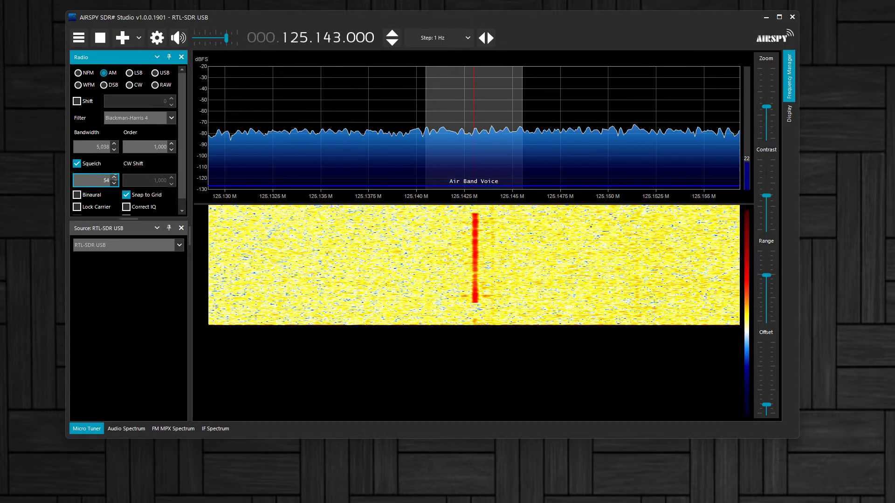
pyautogui.click(113, 177)
pyautogui.scroll(-4, 93, 180)
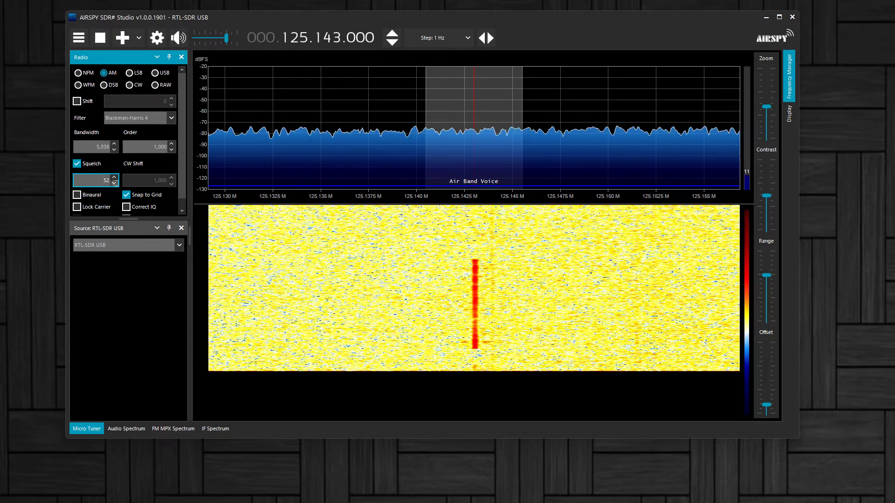
pyautogui.scroll(2, 93, 181)
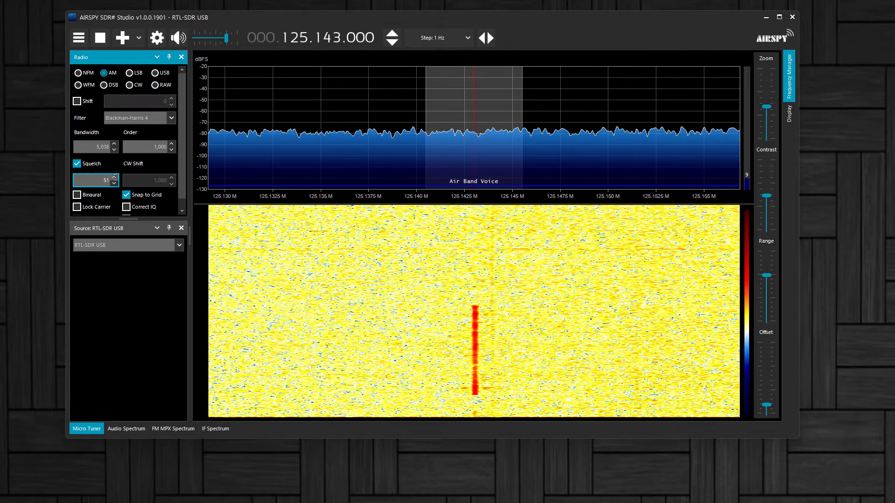
pyautogui.scroll(1, 94, 180)
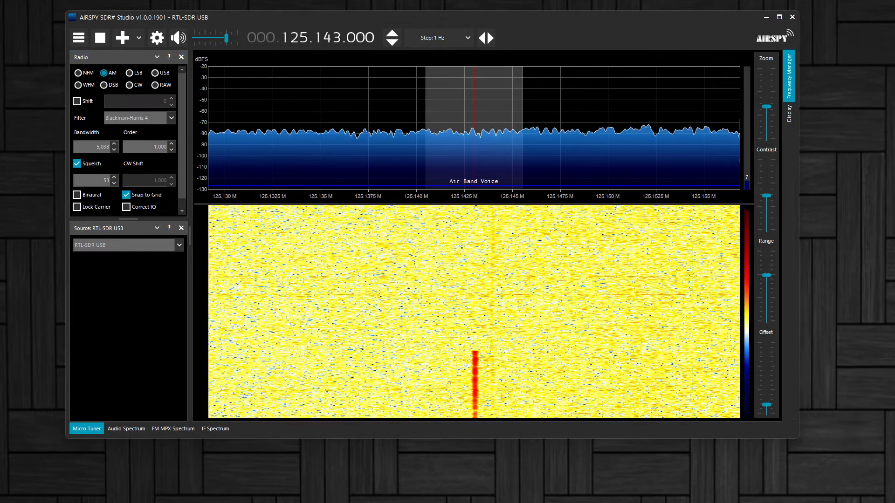
# Narrow the spectrum range to span -20 to -80 dBFS and raise the audio volume to maximum.
pyautogui.moveTo(766, 275); pyautogui.dragTo(766, 303)
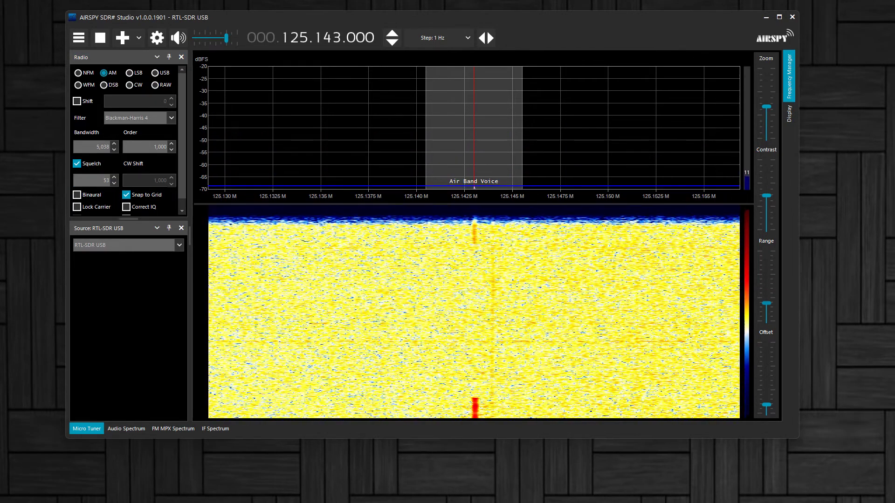
pyautogui.scroll(1, 766, 300)
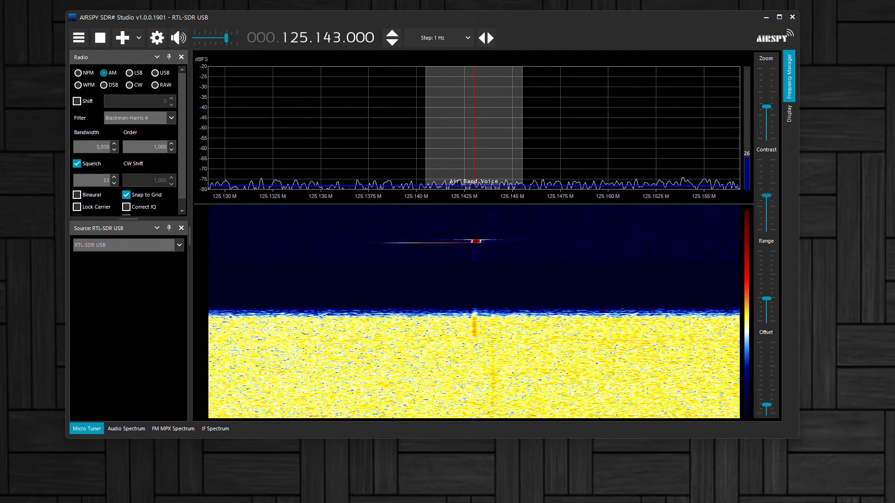
pyautogui.moveTo(226, 37); pyautogui.dragTo(237, 38)
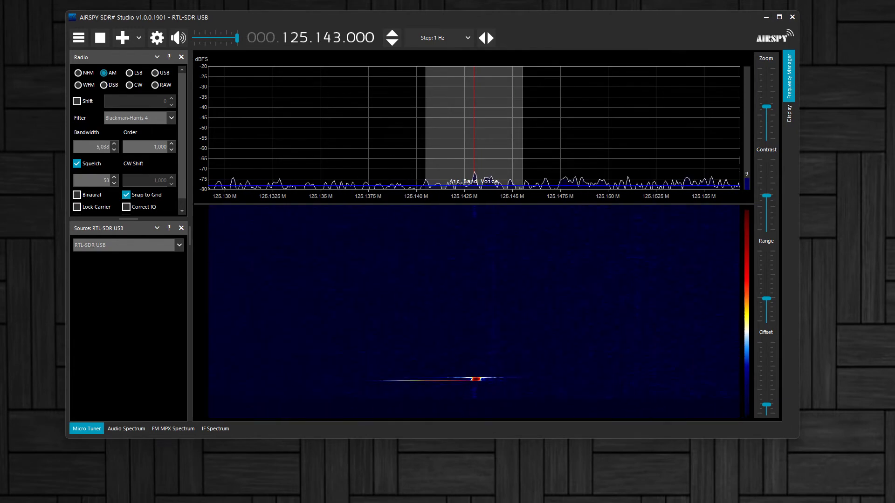
# Shift the tuned frequency slightly to 125.143.097 so it centres on the received signal.
pyautogui.click(79, 37)
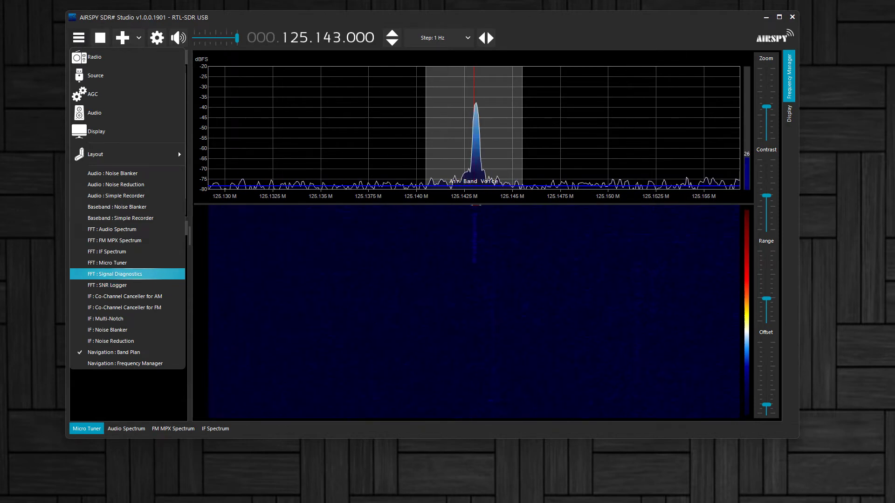
pyautogui.press('Escape')
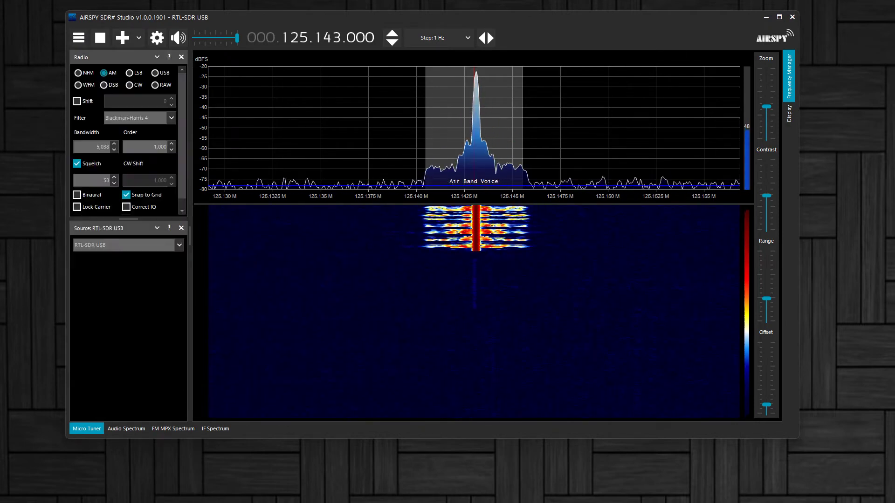
pyautogui.moveTo(473, 276); pyautogui.dragTo(476, 274)
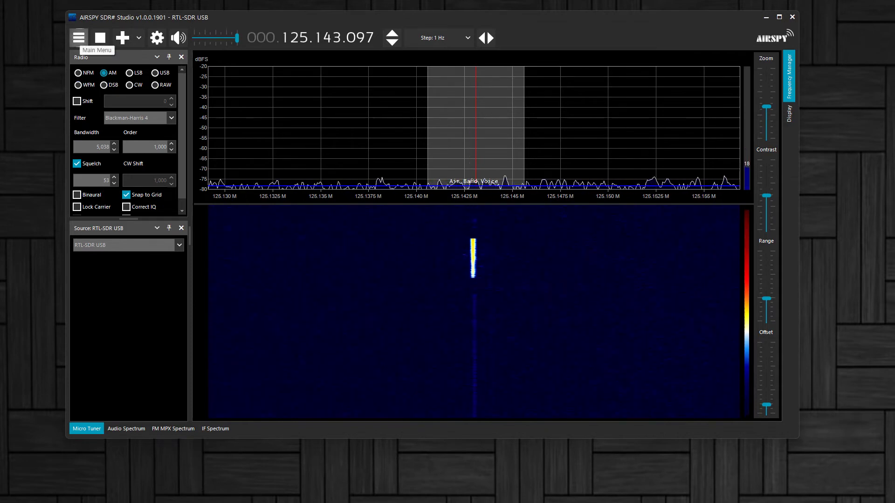
# Show the Display settings and enable Mark Peaks and Time Markers.
pyautogui.click(79, 37)
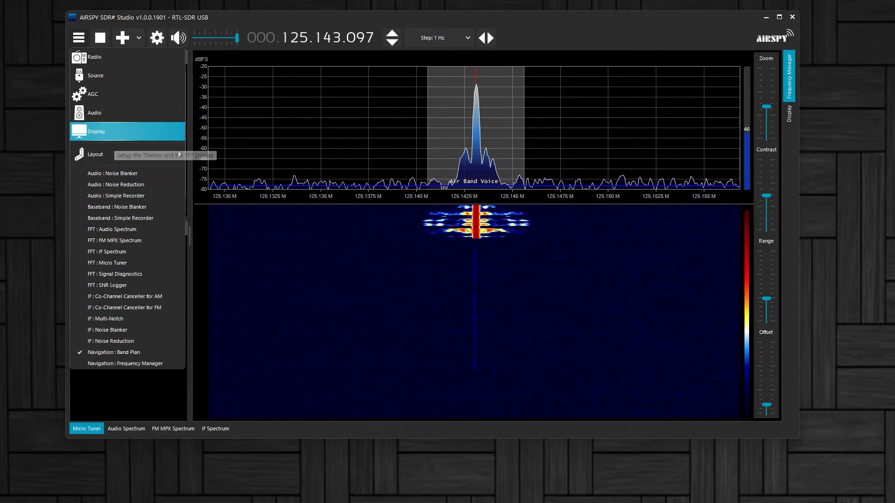
pyautogui.click(114, 135)
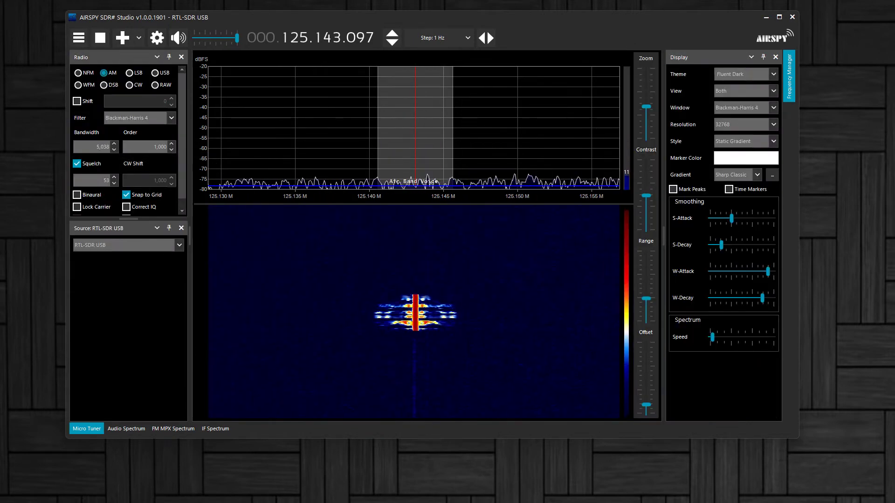
pyautogui.click(673, 189)
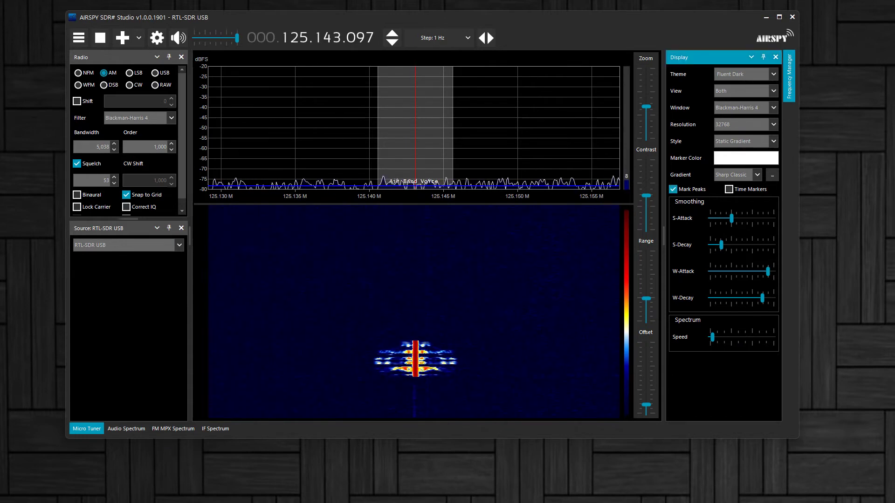
pyautogui.click(728, 189)
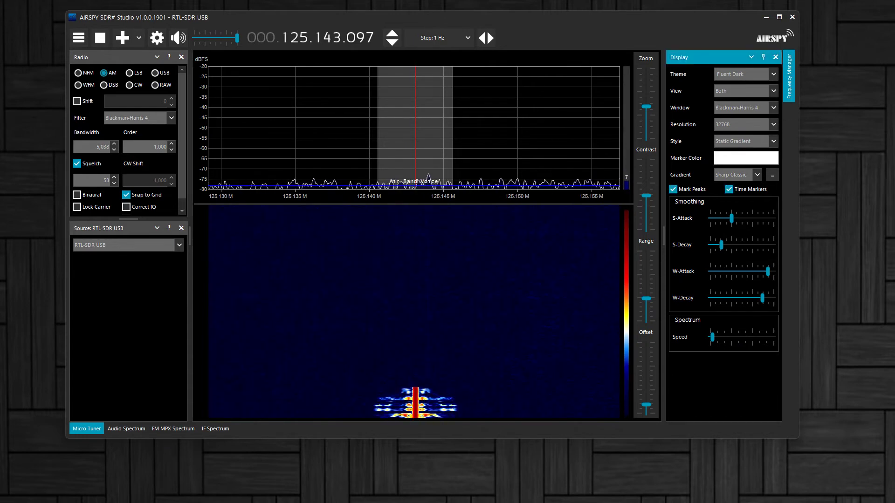
# Change the marker color to bright spring green.
pyautogui.click(745, 158)
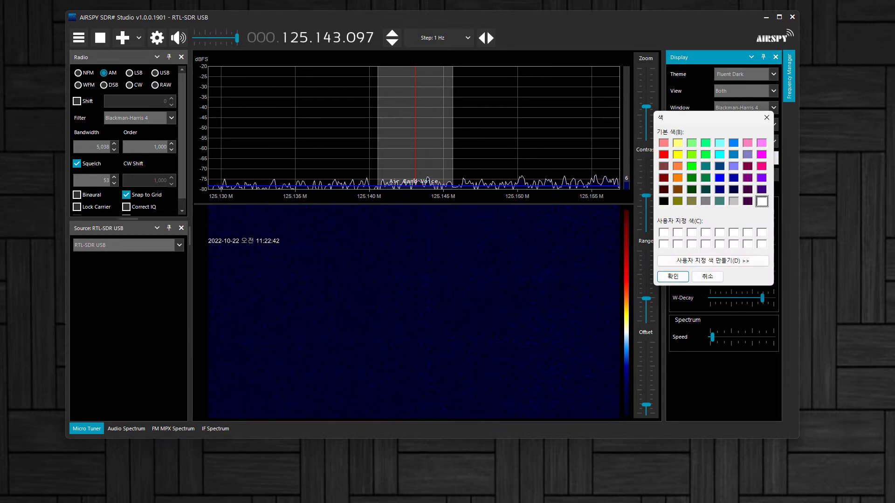
pyautogui.click(706, 143)
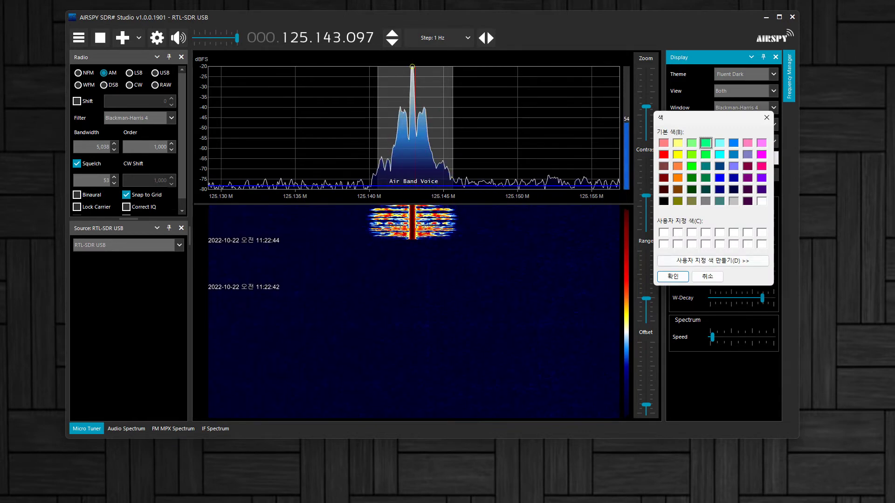
pyautogui.press('Return')
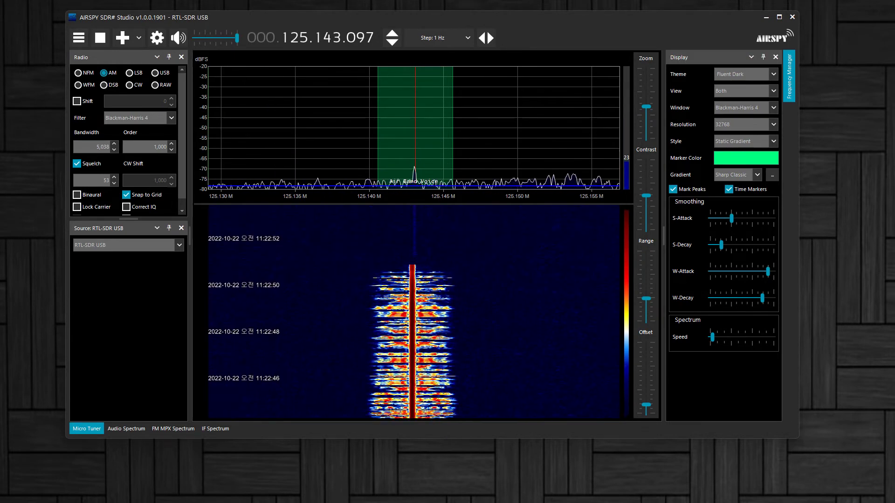
# Open the RTL-SDR device settings and move the dialog clear of the spectrum and waterfall.
pyautogui.click(158, 37)
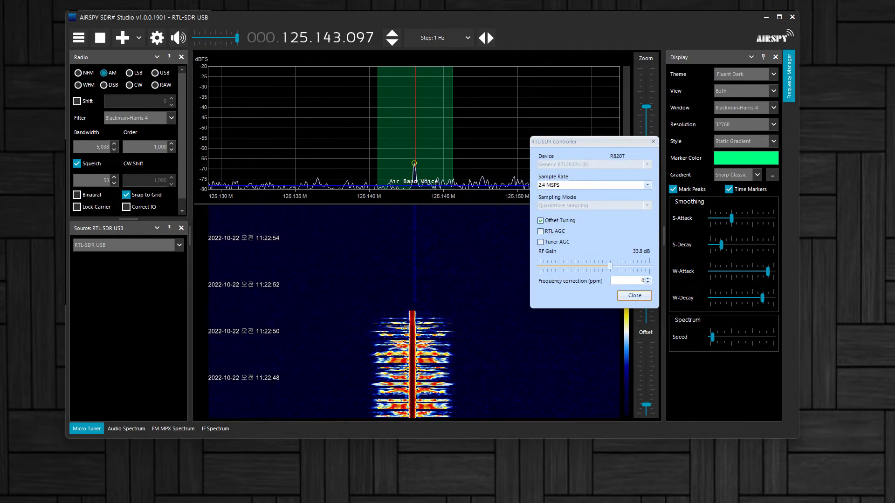
pyautogui.moveTo(601, 140); pyautogui.dragTo(709, 219)
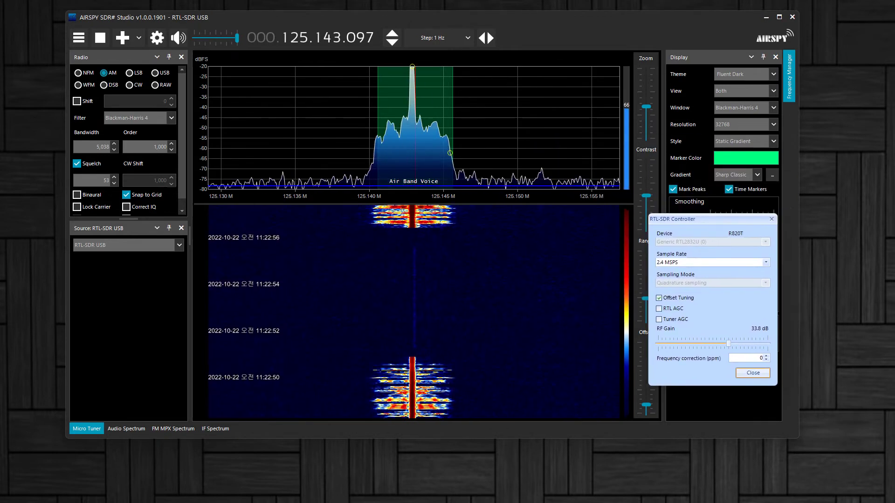